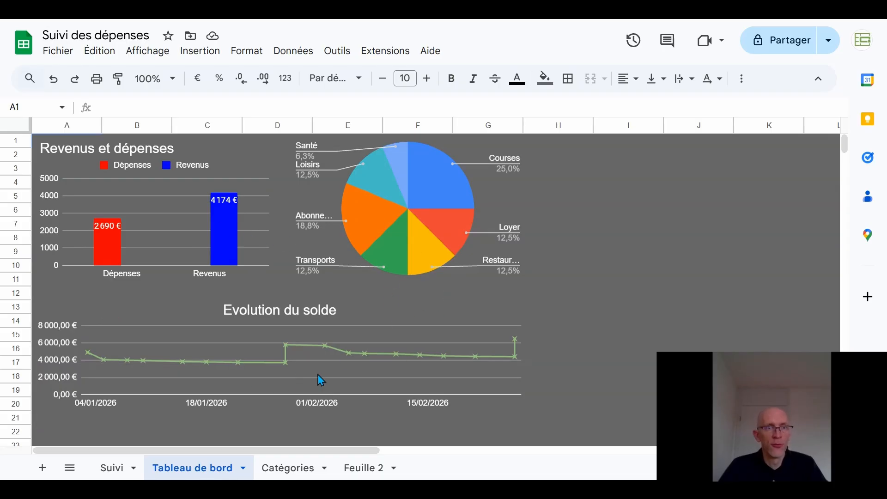
click(117, 468)
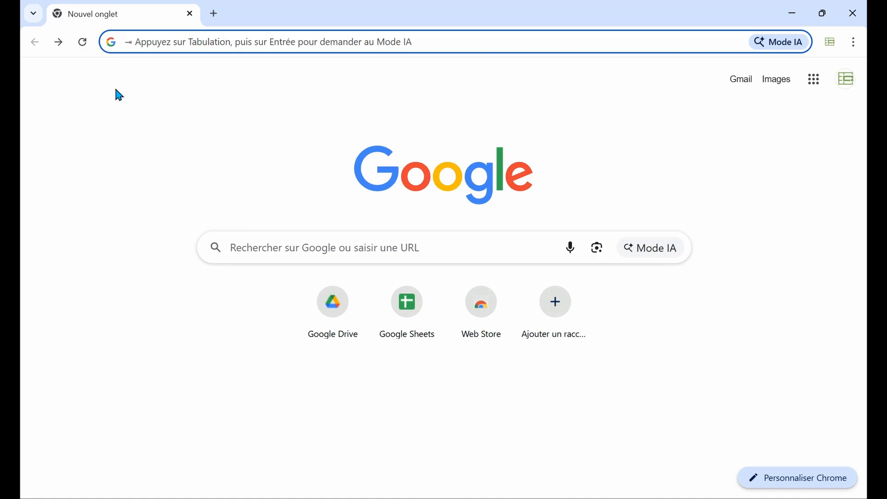
text(https://sheets.new/)
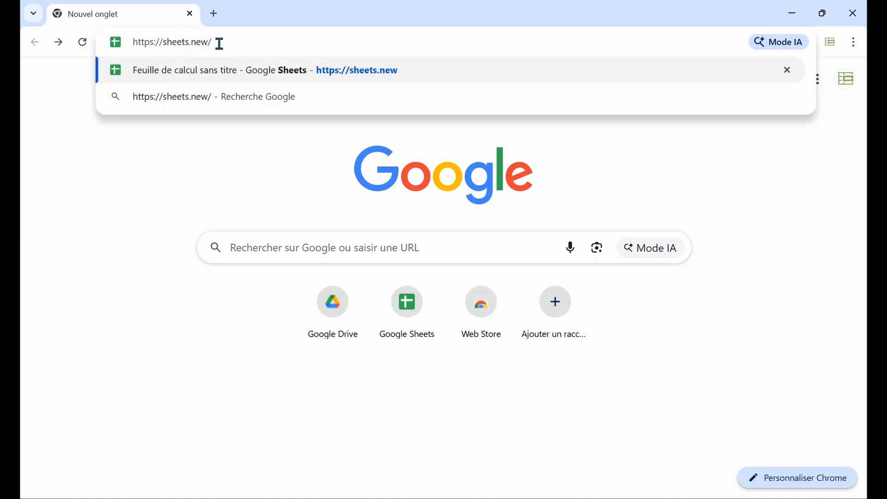
key(Return)
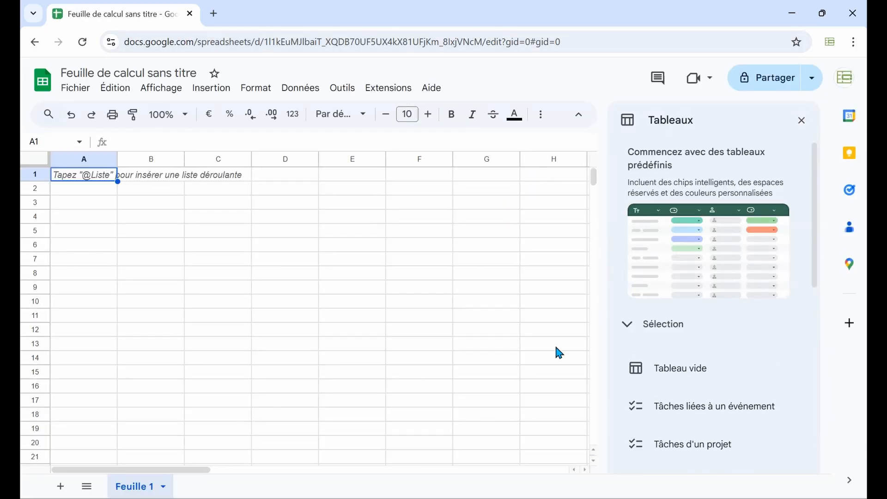
click(853, 42)
click(768, 110)
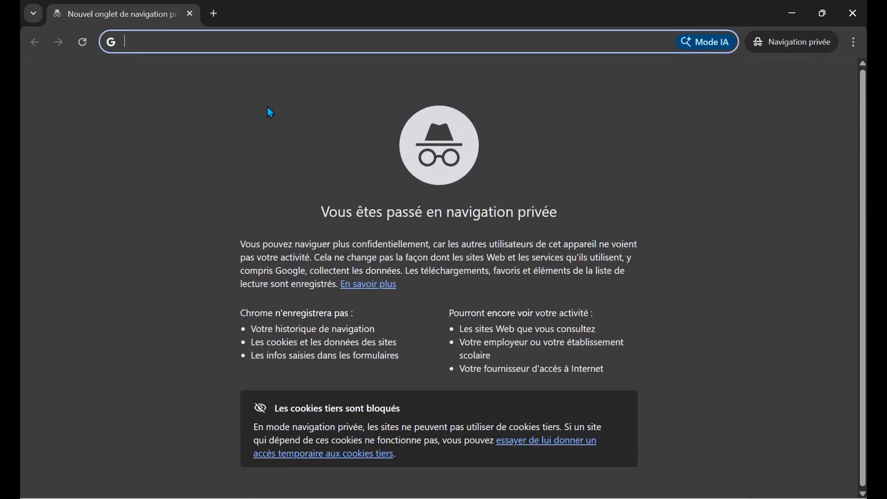
text(https://sheets.new/)
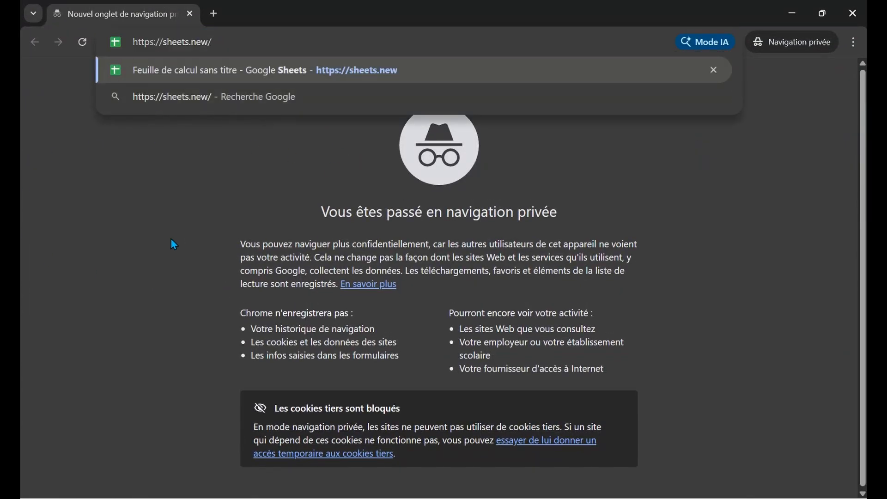
key(Return)
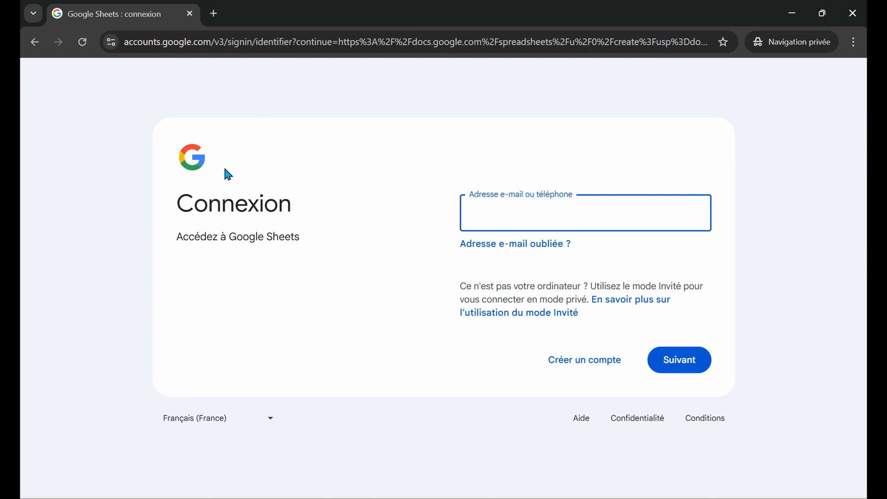
click(851, 19)
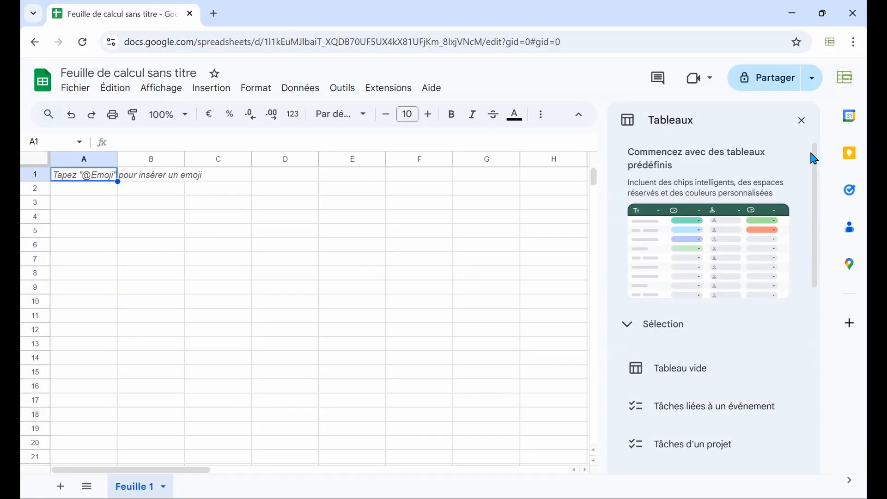
Dismiss the predefined tables suggestions and select several individual cells across the empty sheet, including B4 and I12.
click(801, 121)
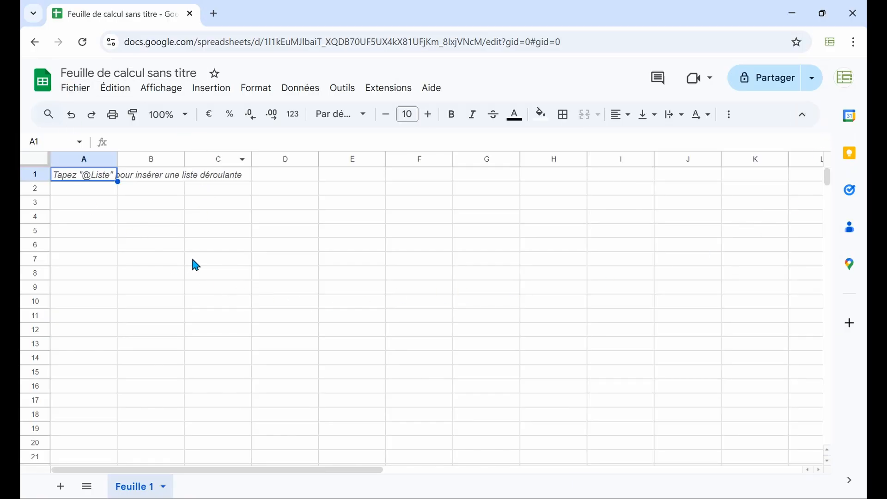
click(151, 216)
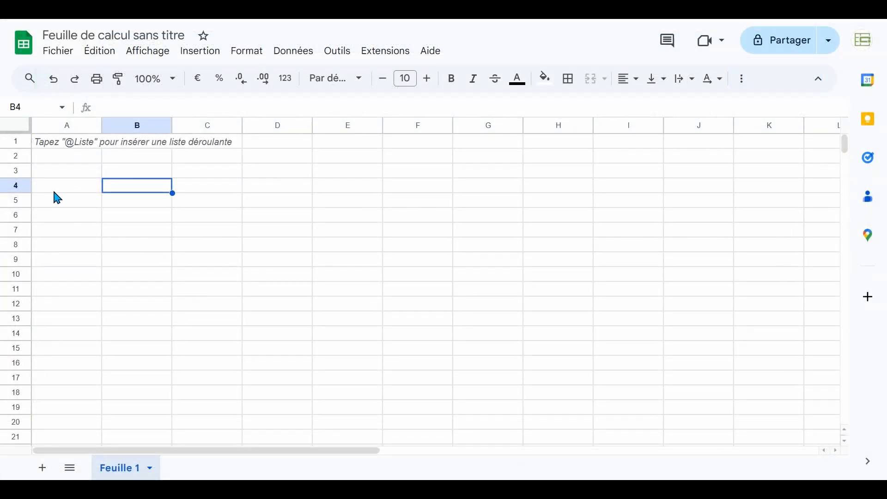
click(232, 175)
click(382, 188)
click(508, 190)
click(614, 215)
click(649, 309)
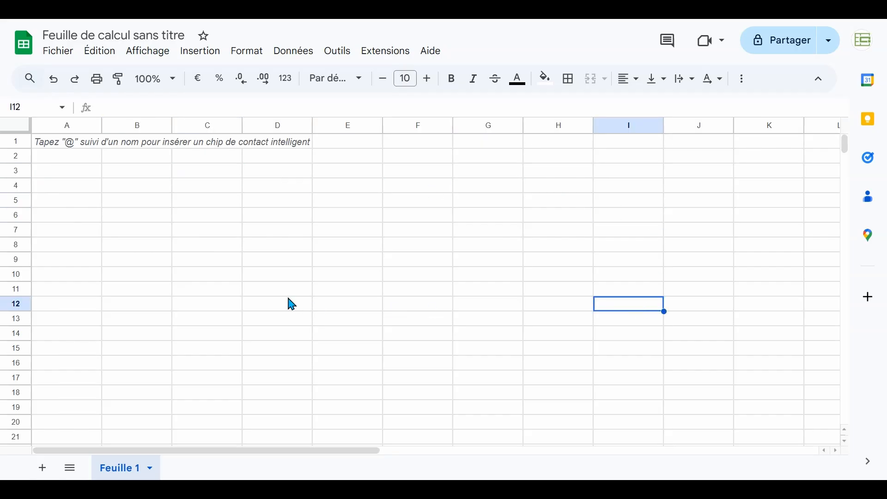
click(277, 289)
click(166, 260)
Highlight columns A to J, rows 1 to 17, and columns A to H to examine the grid's structure.
drag(79, 125, 679, 140)
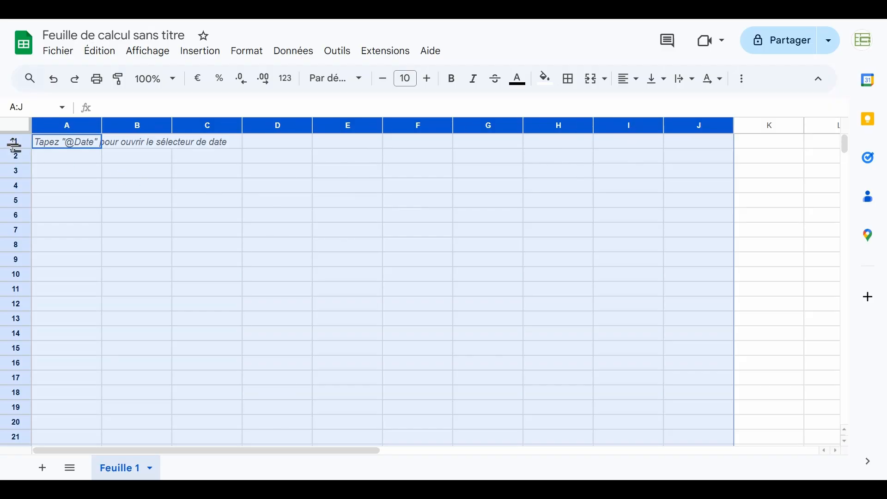
drag(15, 142, 16, 370)
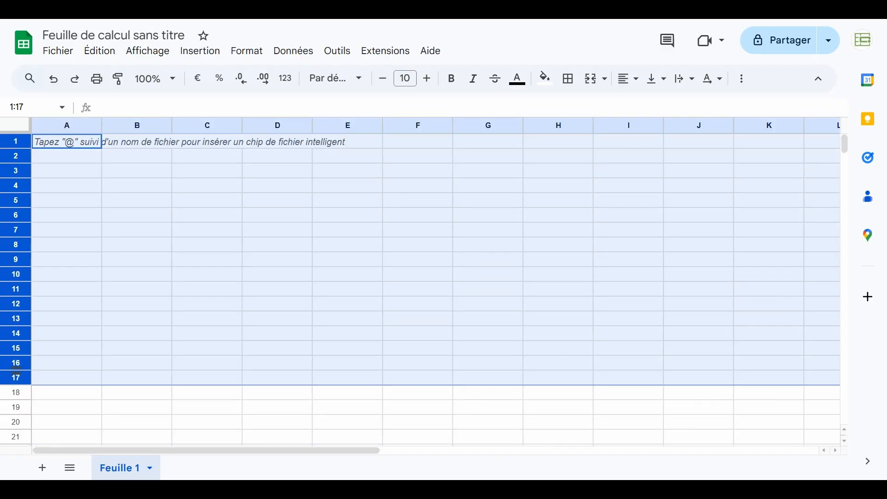
click(85, 194)
drag(60, 123, 543, 155)
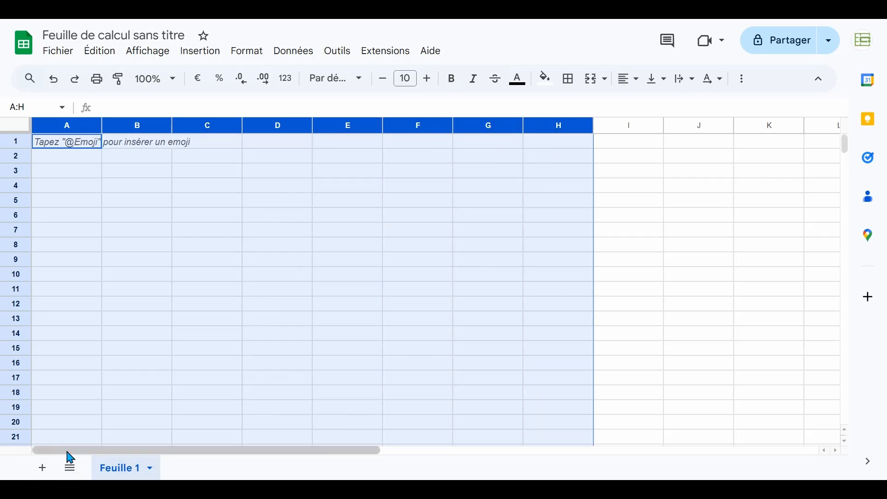
Examine the full extent of the sheet from its first cell to its last column and last row, selecting column Z.
drag(69, 455, 546, 458)
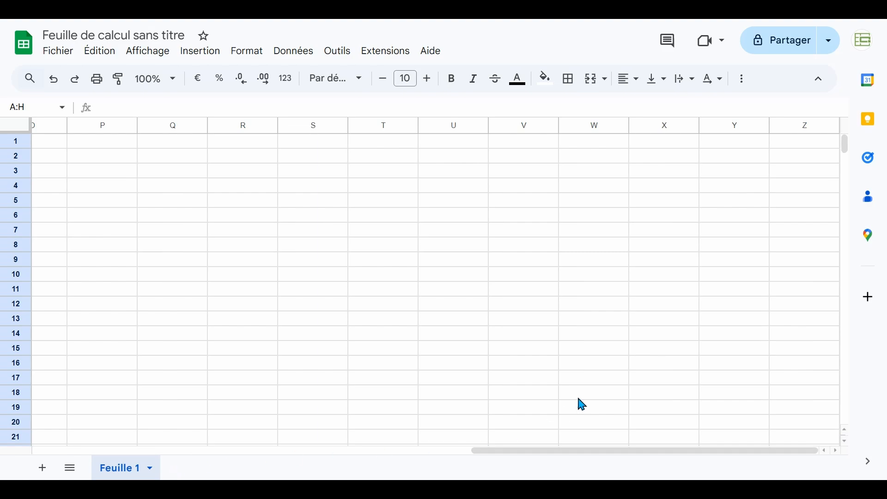
click(804, 132)
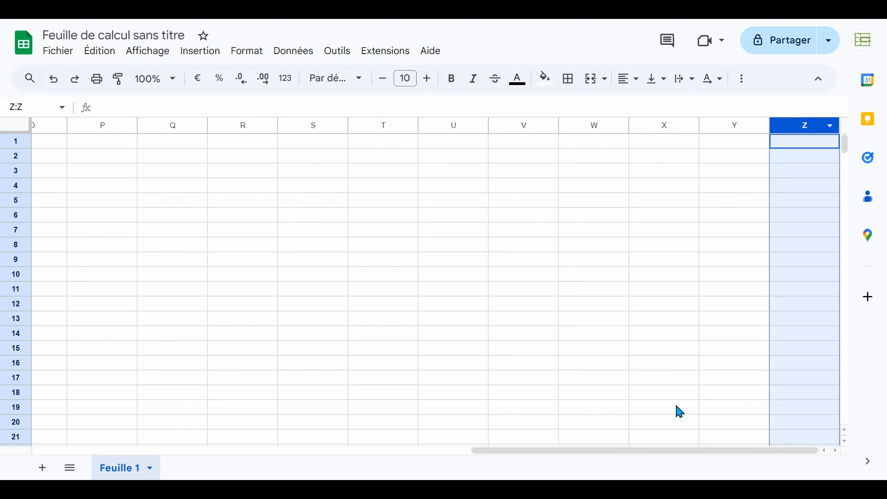
drag(661, 451, 160, 449)
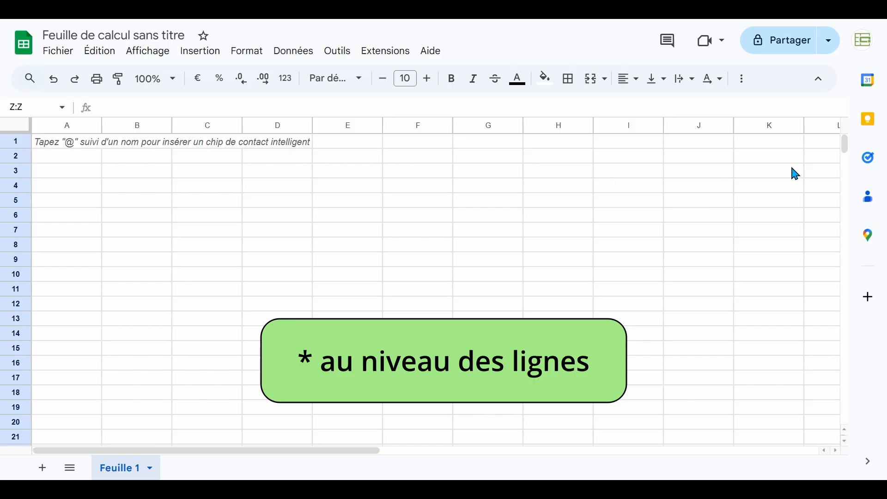
drag(844, 144, 734, 467)
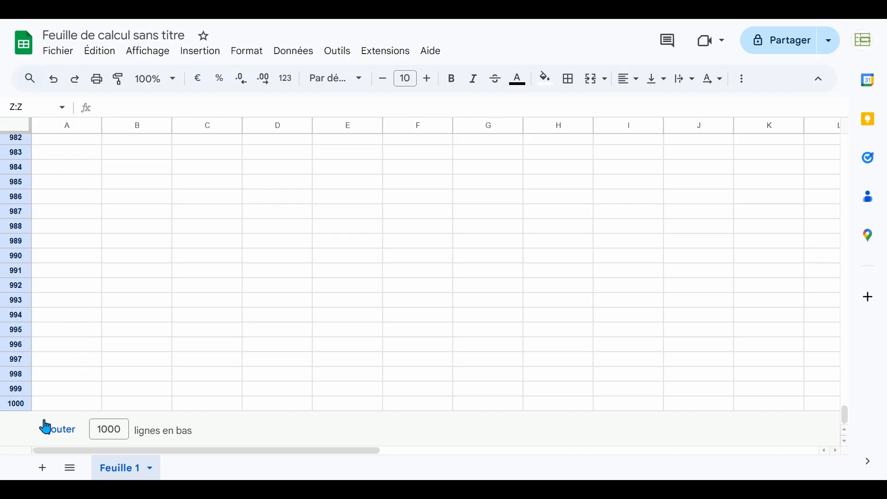
drag(138, 452, 719, 439)
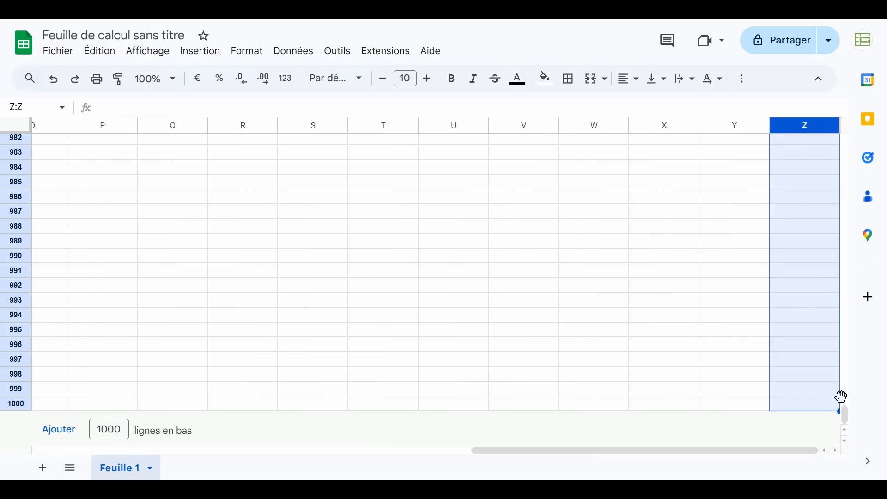
drag(843, 412, 843, 135)
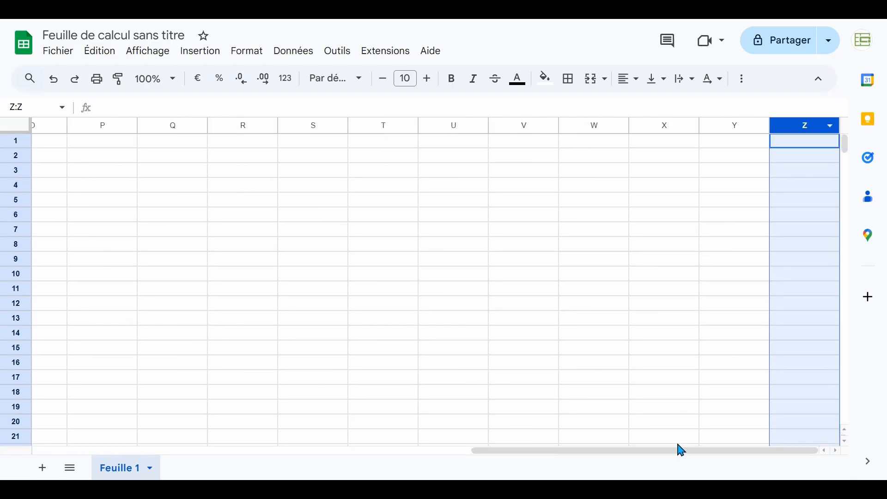
drag(683, 450, 145, 453)
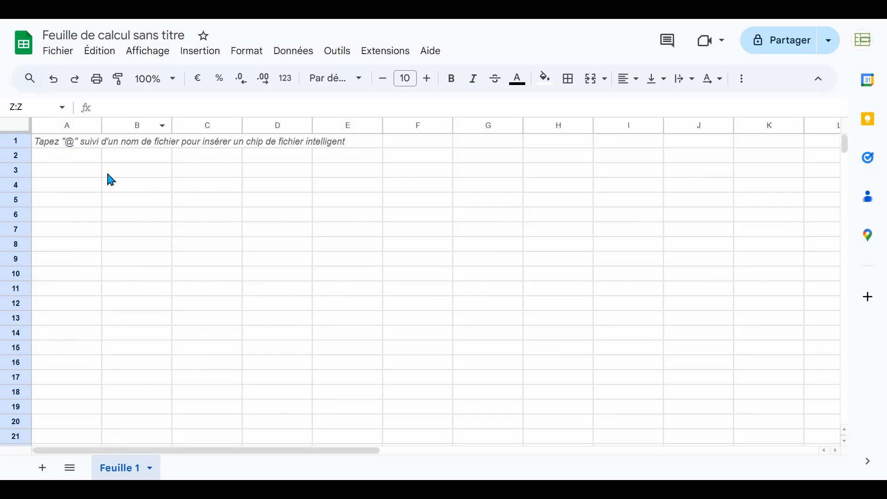
Select B3 and C4, and move the active cell down to C9, across to column F and upward.
click(144, 174)
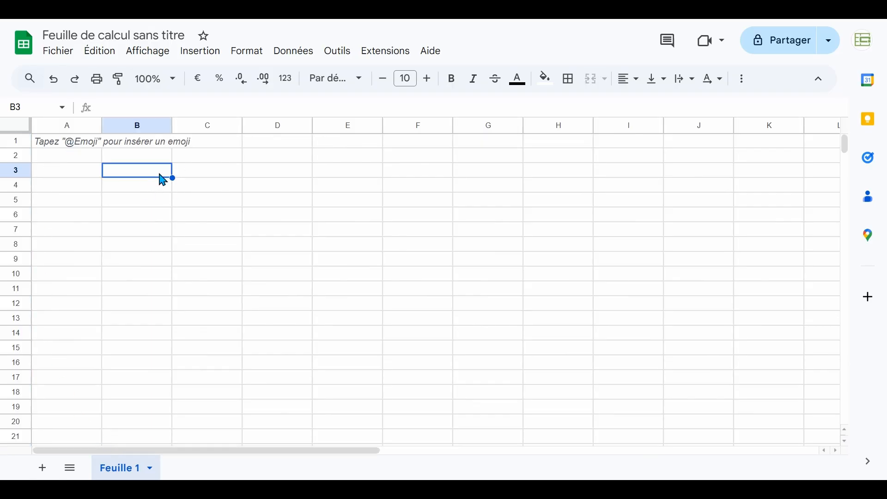
click(199, 188)
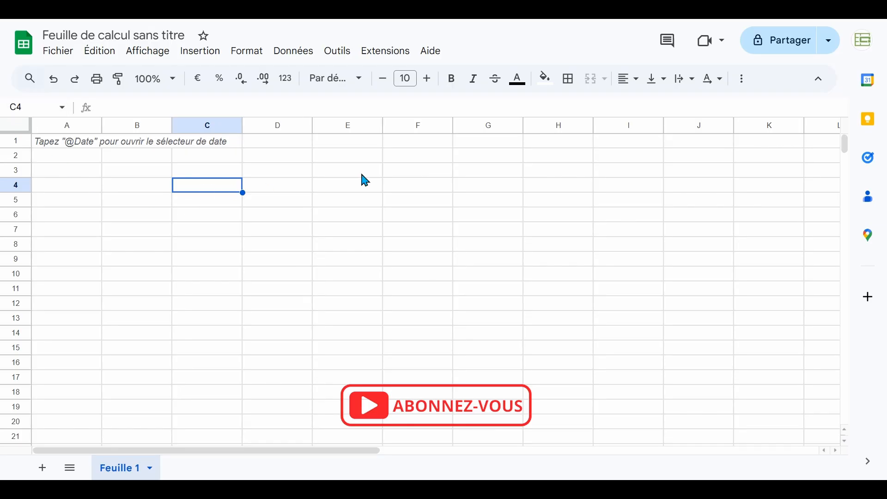
key(Down)
key(Down)
key(Down)
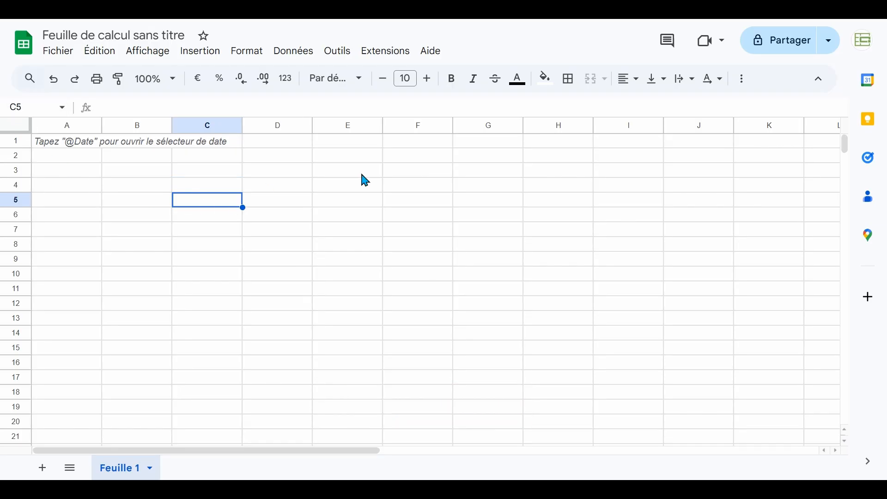
key(Down)
key(Down)
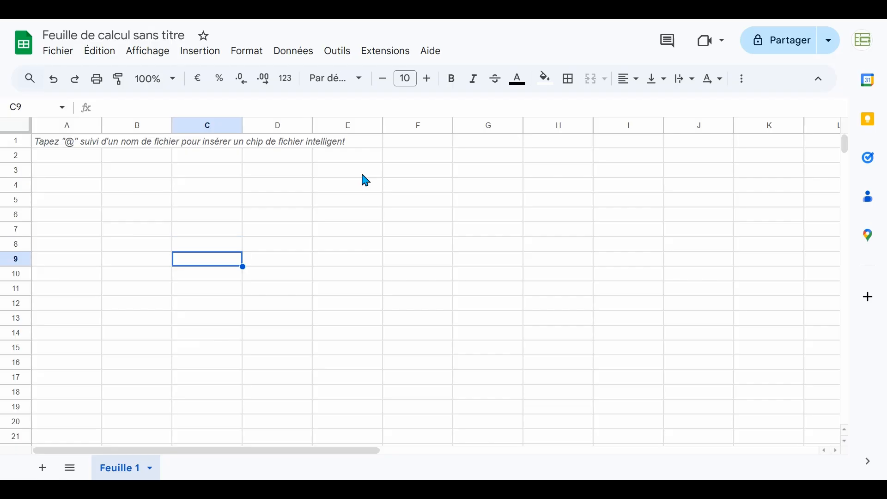
key(Right)
key(Right)
key(Right)
key(Up)
key(Up)
key(Up)
key(Up)
key(Up)
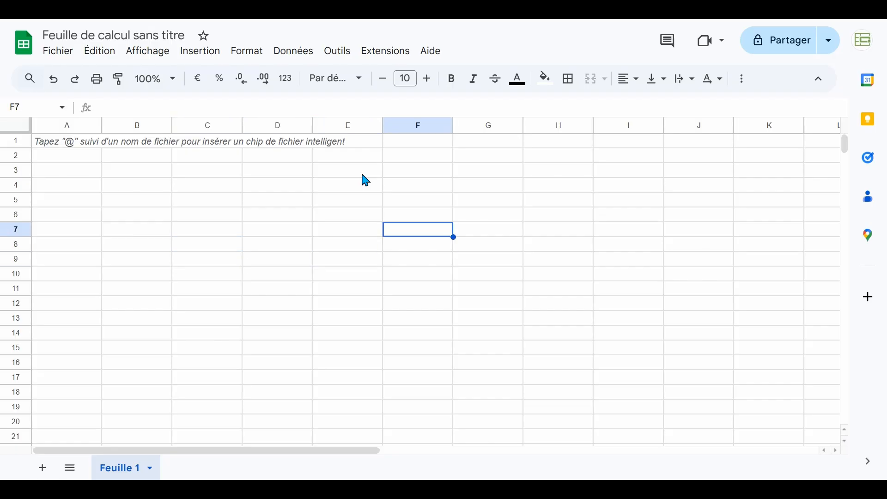
Examine the cell references shown for single cells such as D5, B4 and C5 and for the range C5:C8.
click(204, 189)
click(227, 277)
click(301, 207)
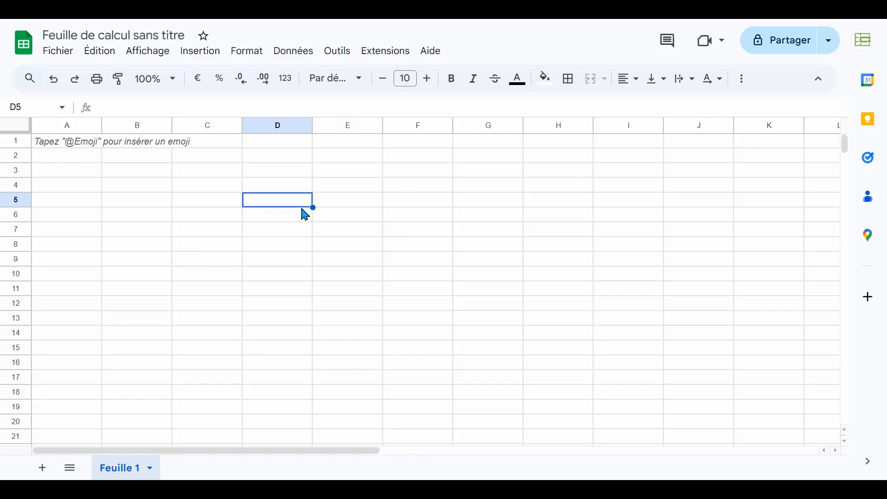
click(150, 190)
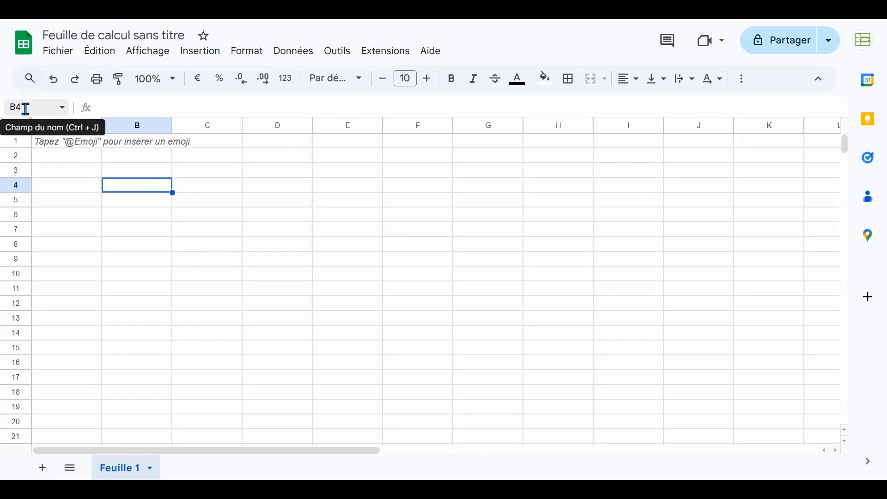
click(204, 210)
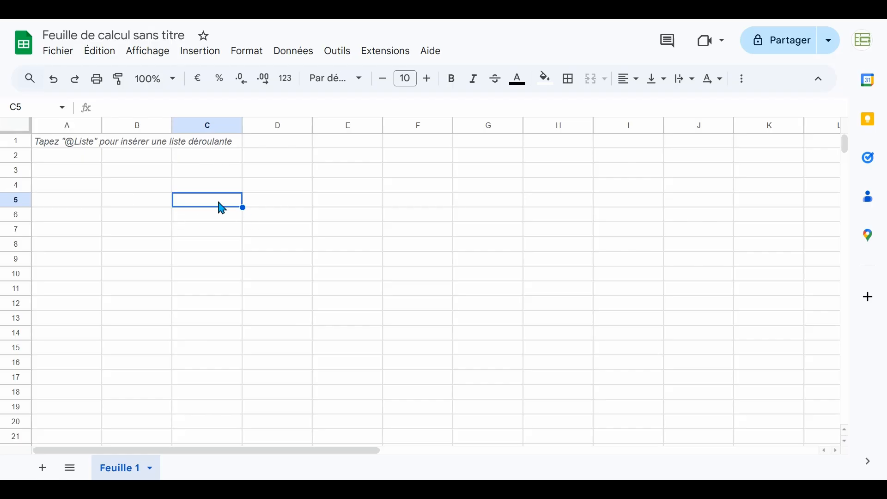
drag(222, 212, 212, 252)
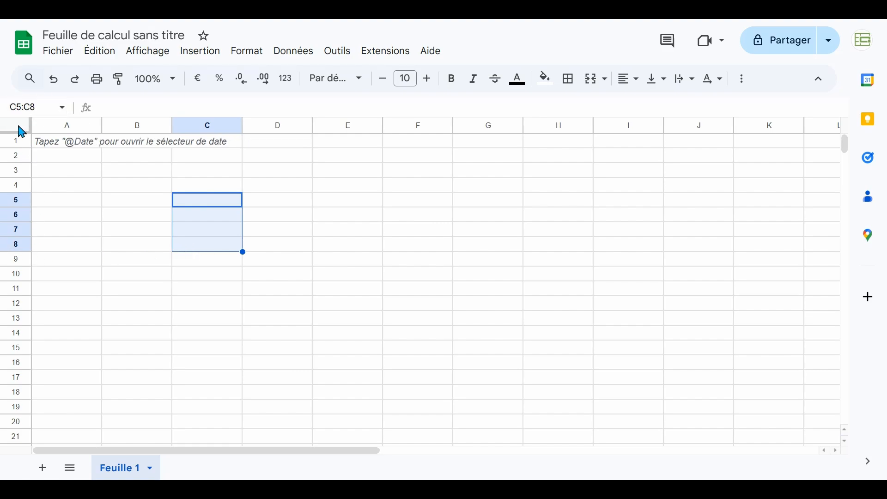
click(165, 204)
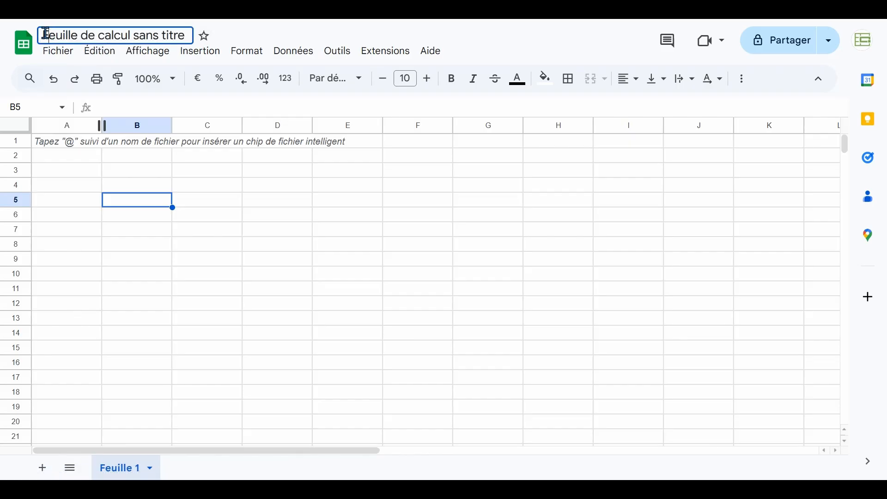
Rename the spreadsheet as "Suivi des dépenses".
drag(46, 35, 180, 36)
key(ctrl+a)
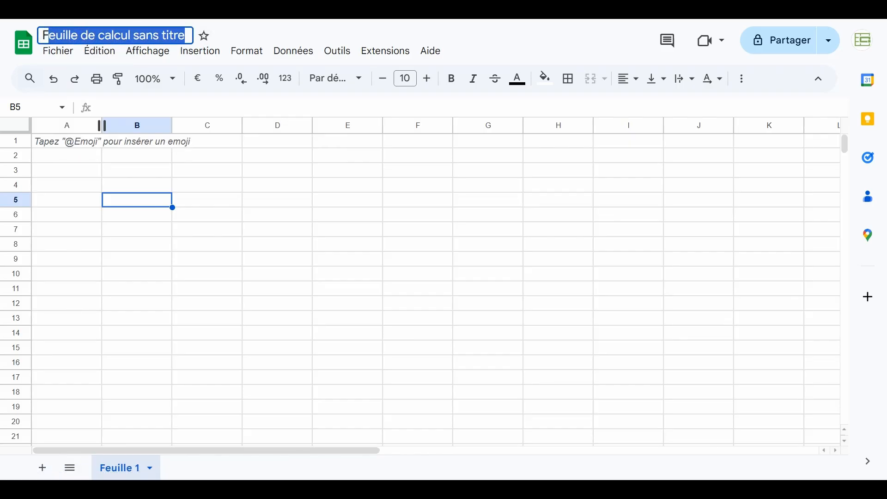
key(BackSpace)
text(Su)
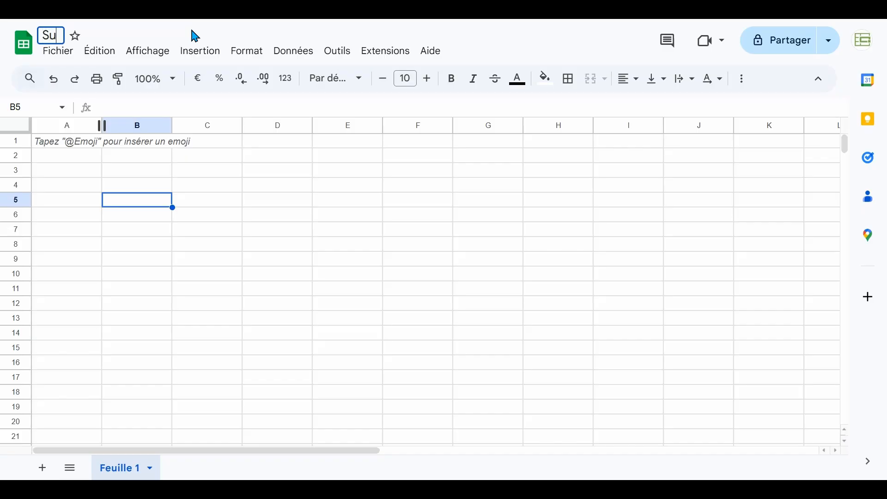
text(ivi des)
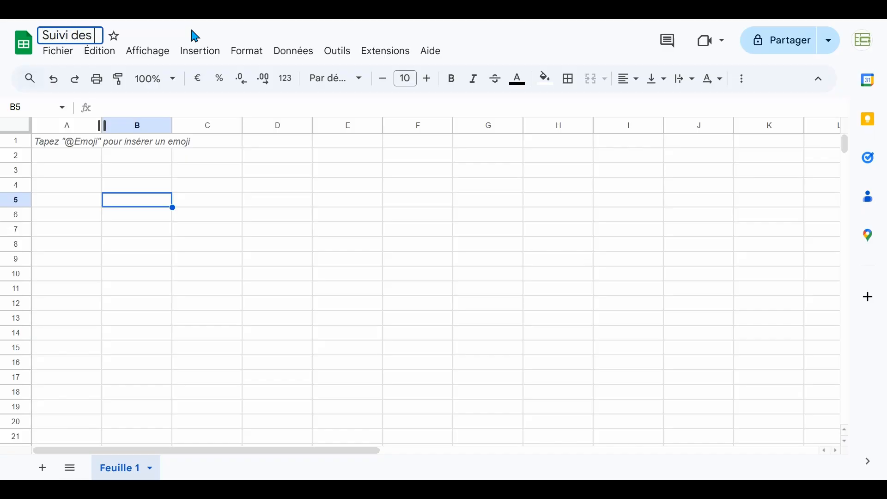
text( dépenses)
key(Return)
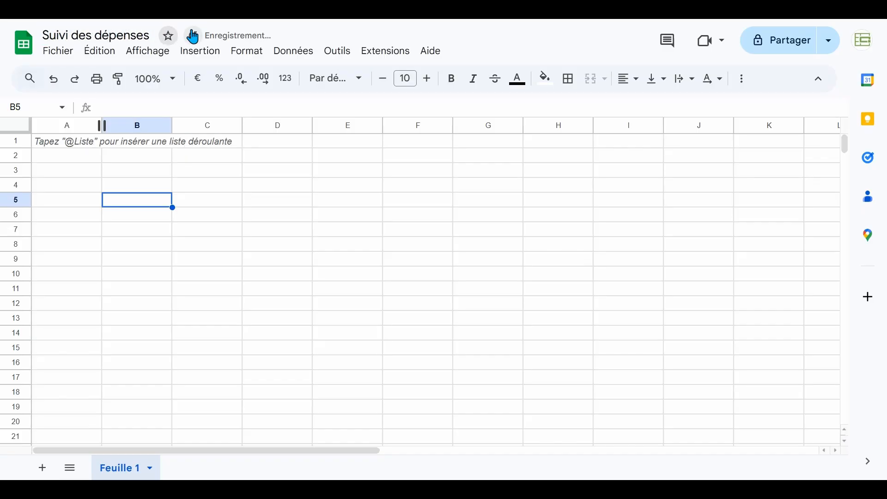
Examine the destination options for moving the "Suivi des dépenses" spreadsheet, leaving it in its current location.
click(56, 54)
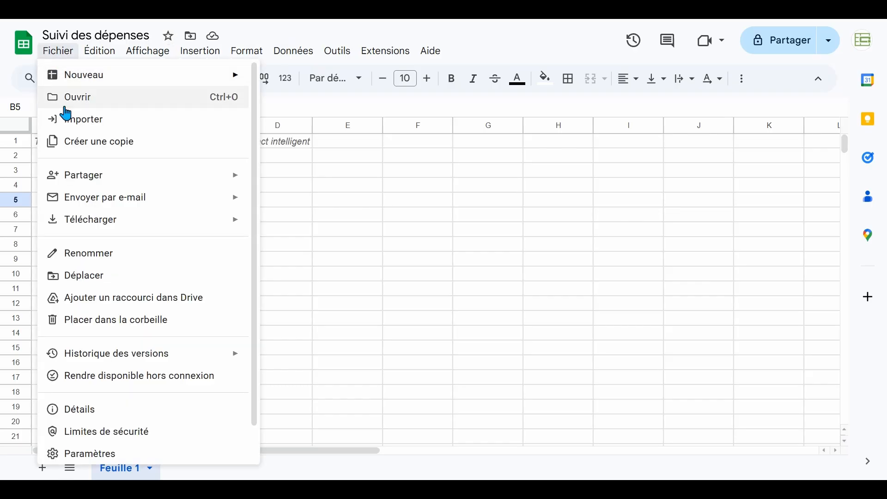
click(85, 278)
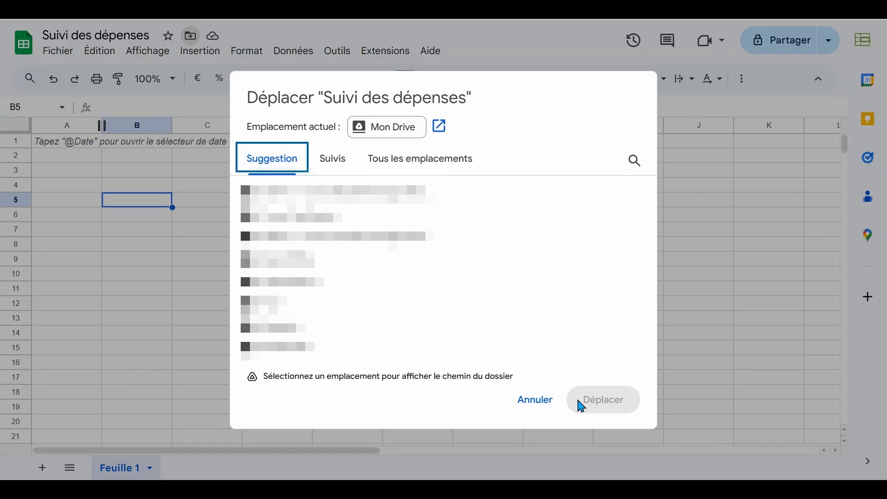
click(540, 402)
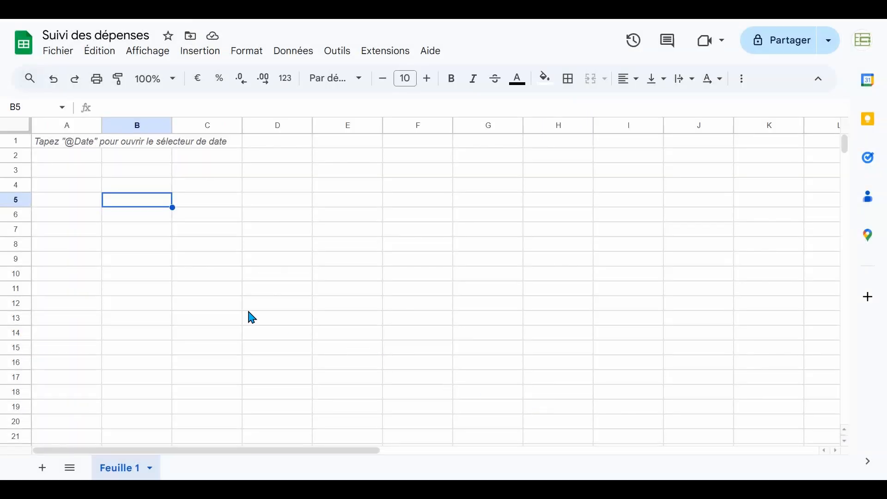
Enter the text "abc" in cell B4.
click(124, 186)
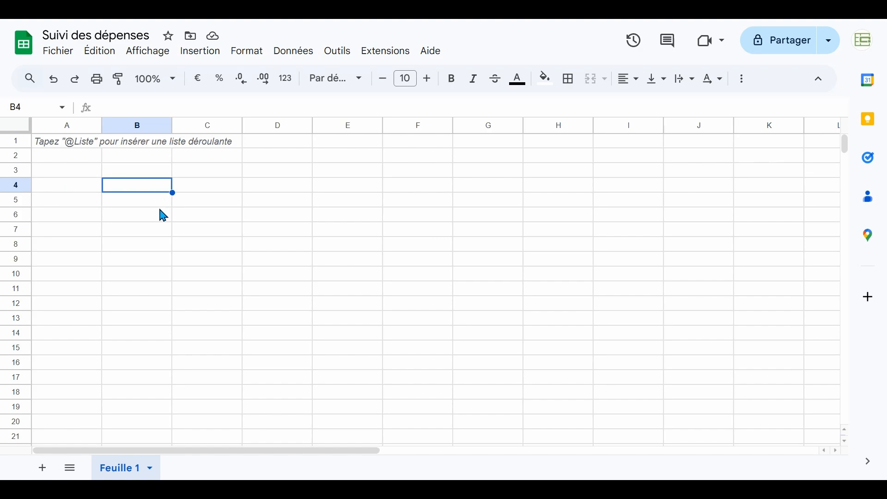
text(abc)
key(Return)
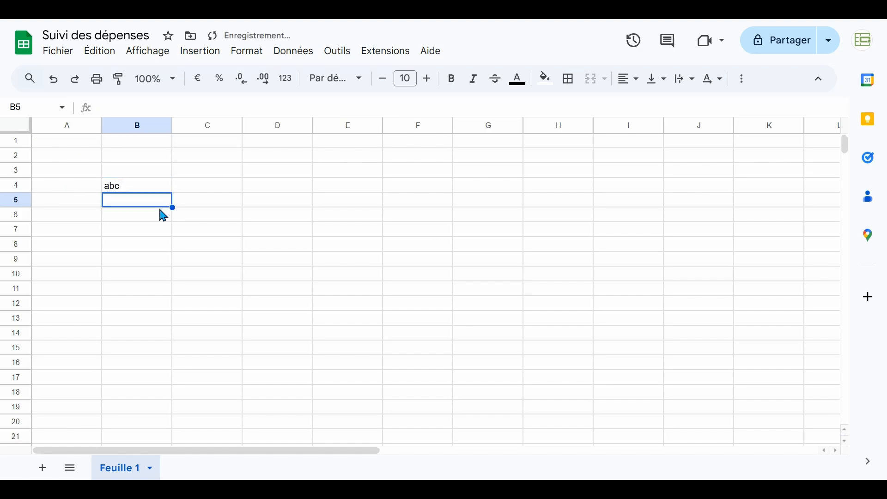
Enter the number 1 in cell B6 and the number 2 in cell B7.
click(163, 214)
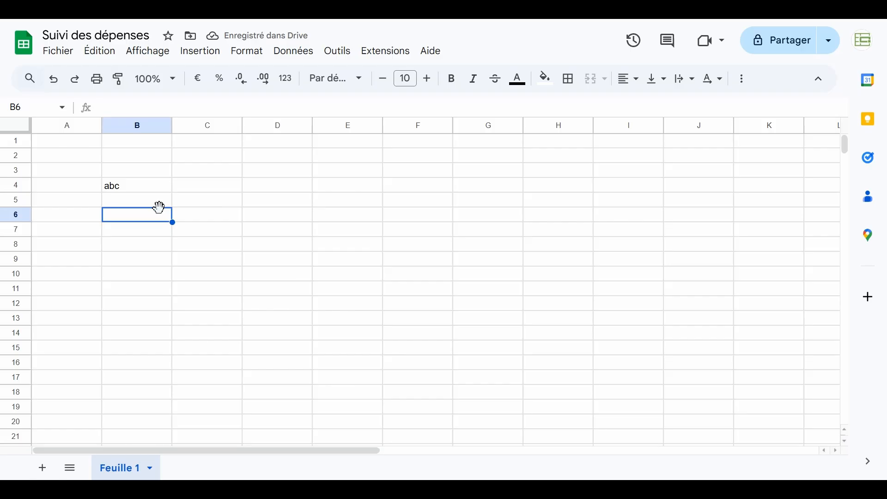
key(Return)
key(Return)
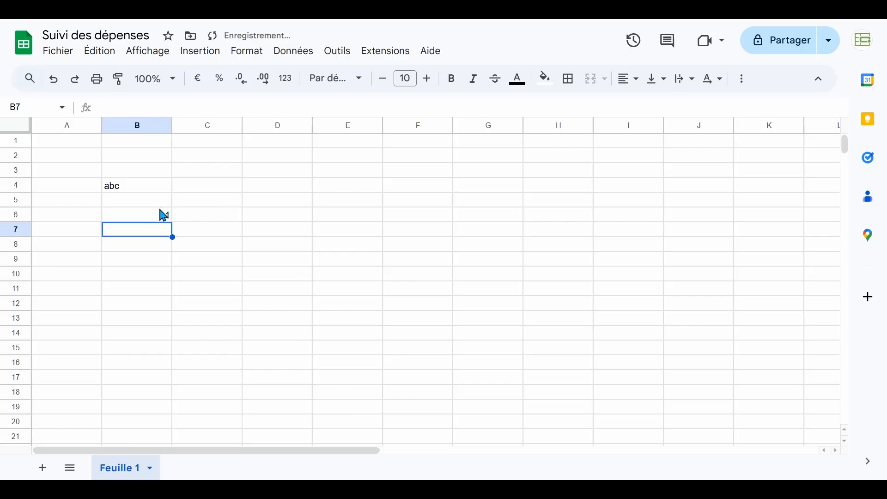
text(2)
key(Return)
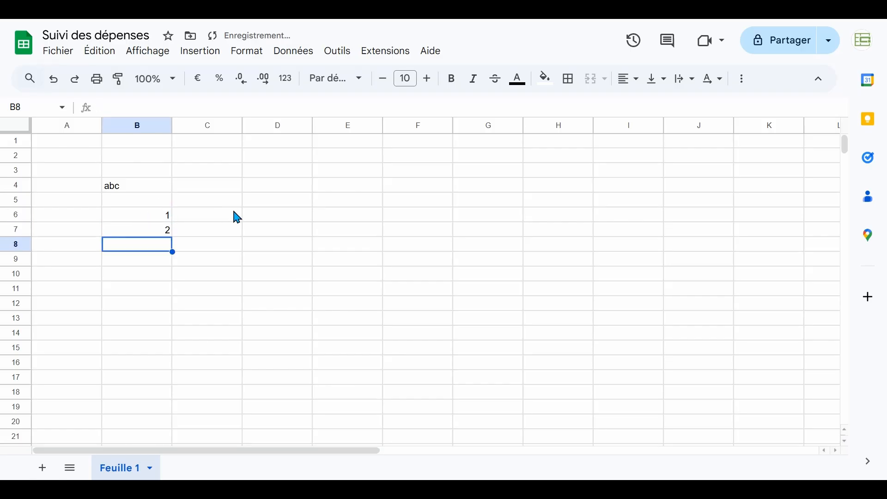
Enter the formula =1+2 in cell D6 and reselect that cell to show its formula.
click(271, 217)
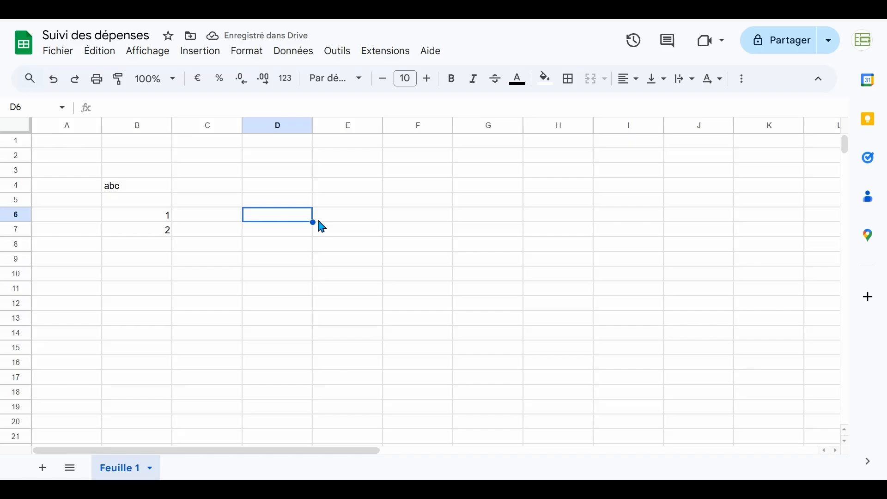
text(=)
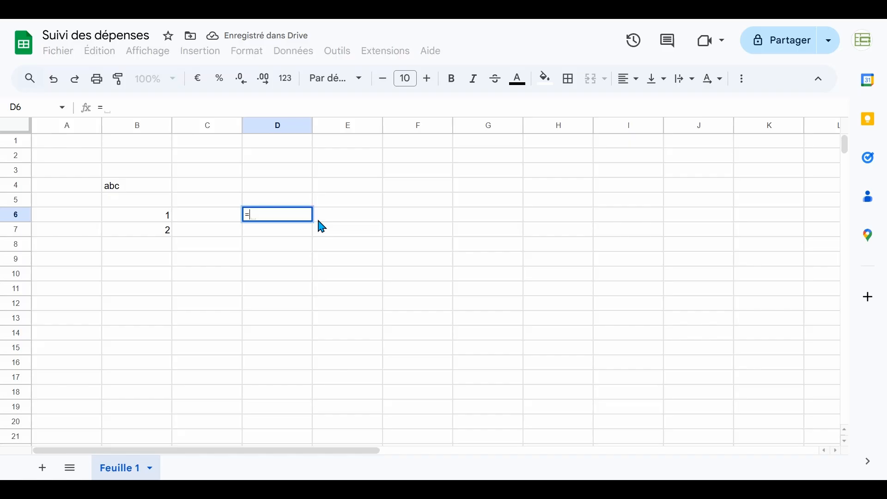
text(1+2)
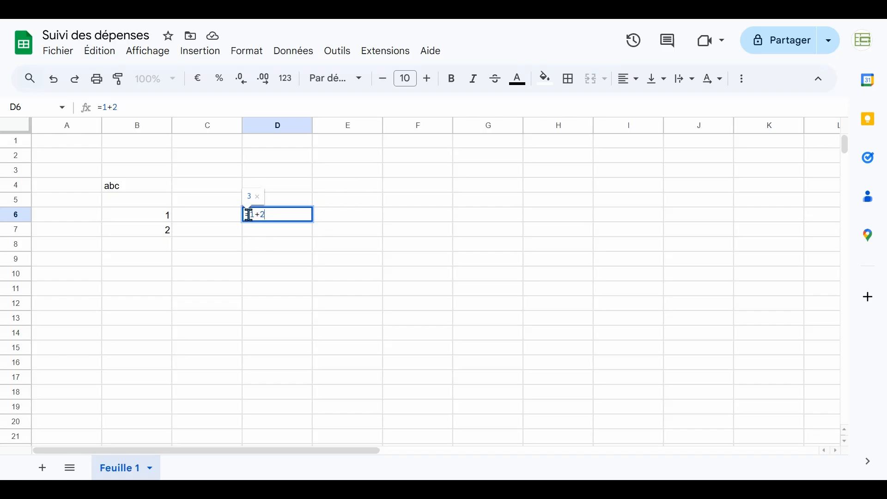
key(Return)
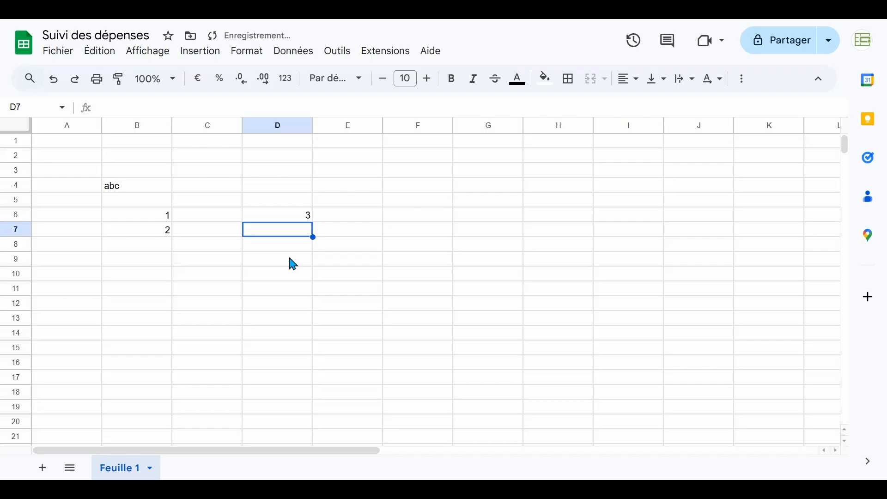
key(Up)
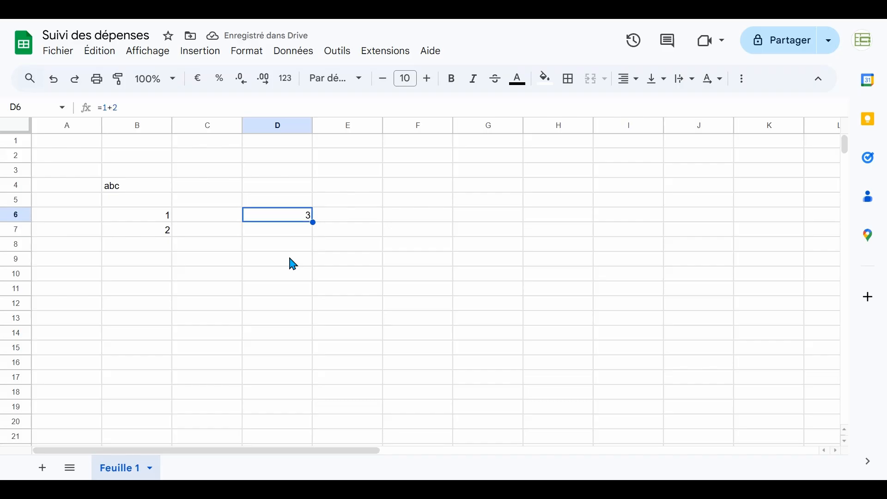
Add the two numbers in column B by entering the formula =B6+B7 in cell B8.
key(Down)
key(Down)
key(Left)
key(Down)
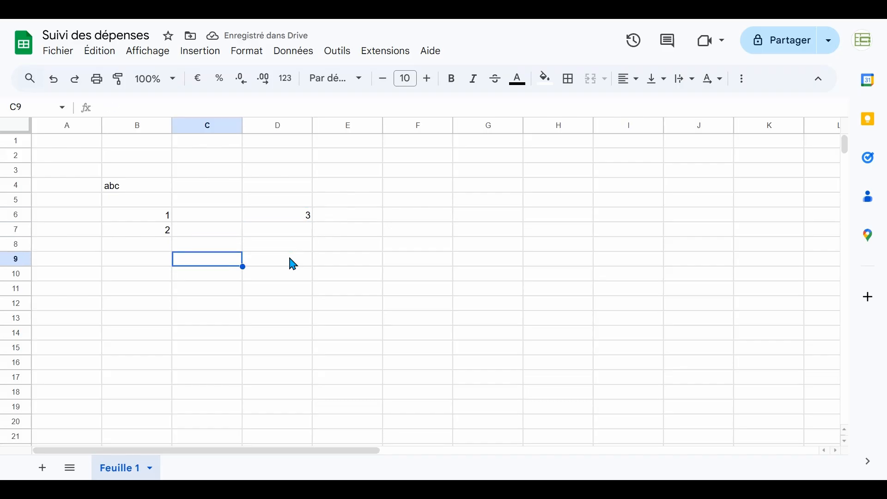
key(Left)
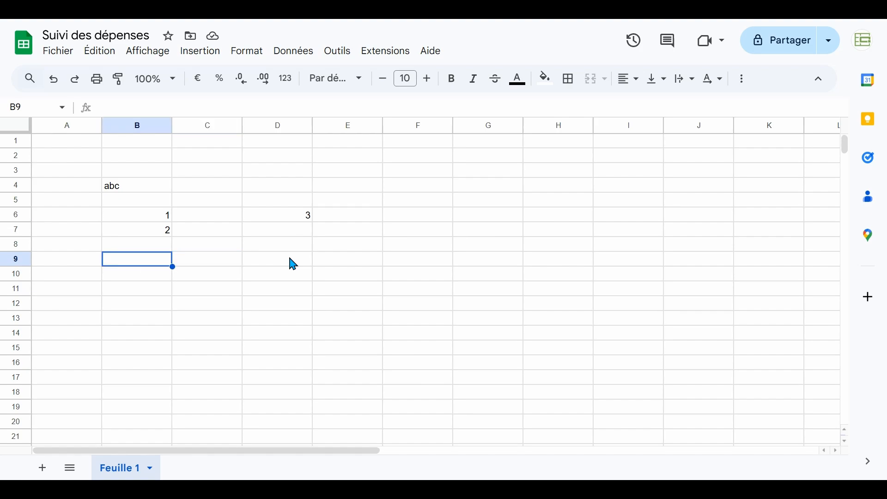
key(Up)
text(=)
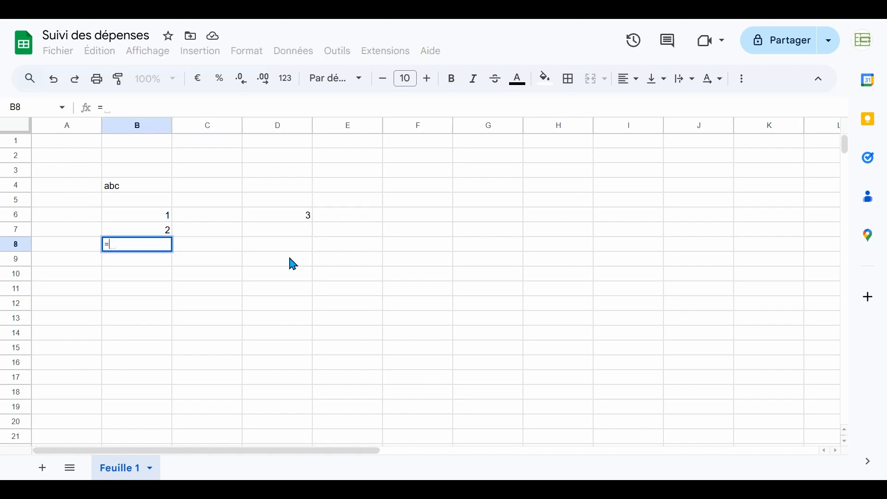
click(132, 216)
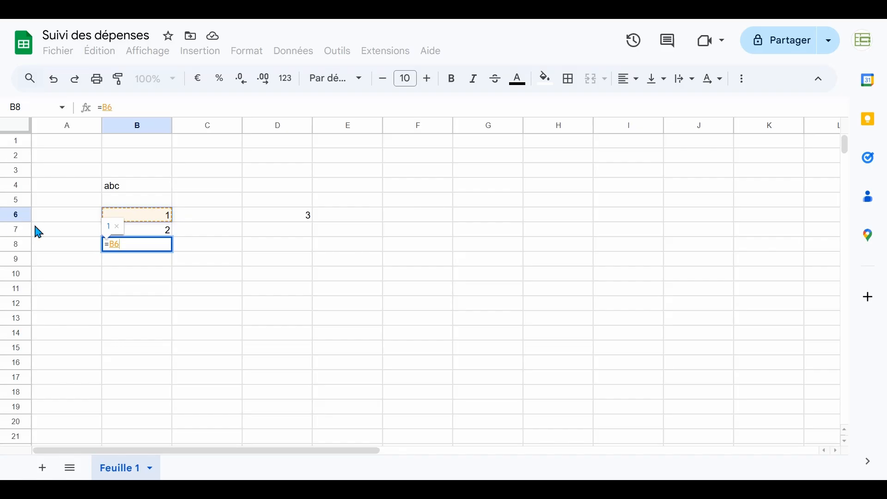
text(+)
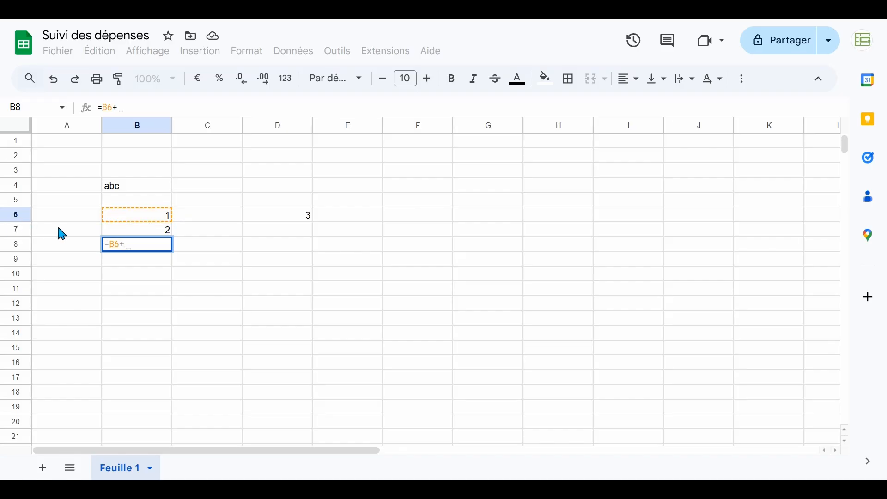
click(122, 230)
key(Return)
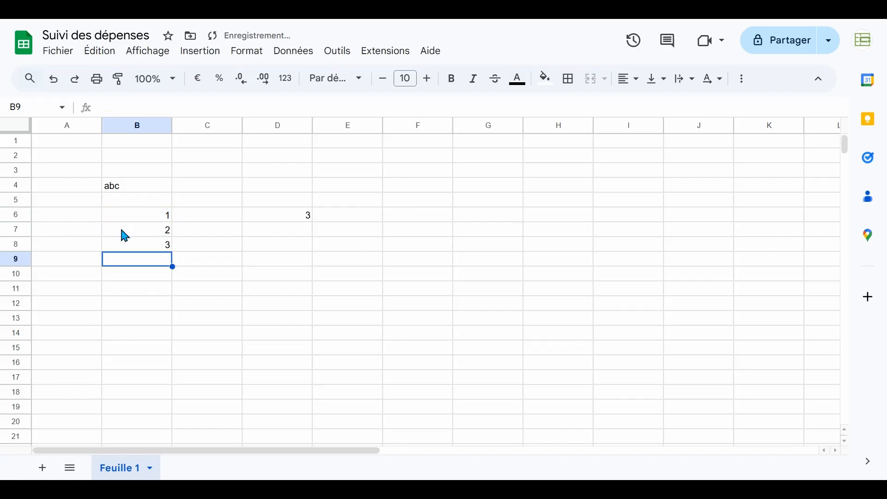
Compare the formulas in cells B8 and D6, and examine the cell references used in B8 without changing them.
click(133, 242)
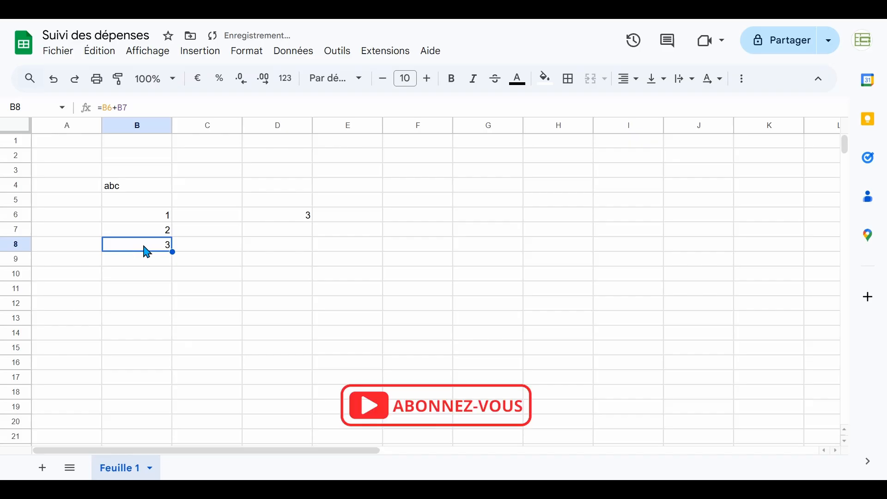
click(279, 215)
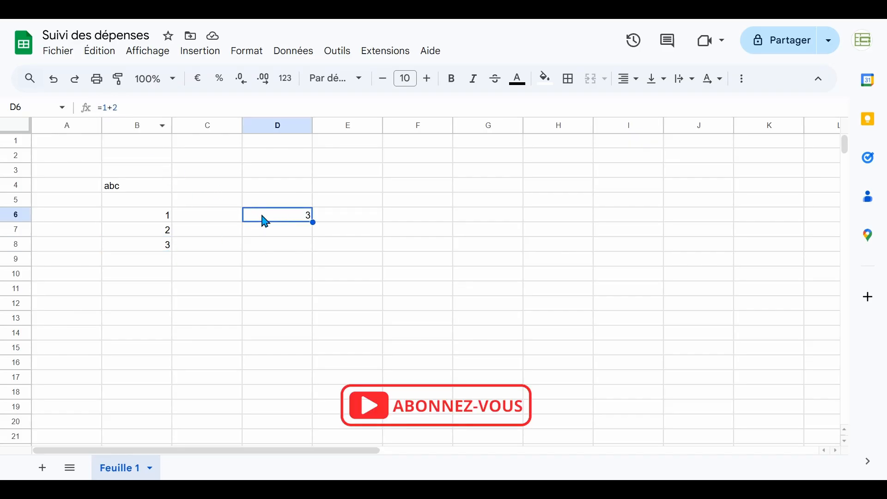
click(136, 247)
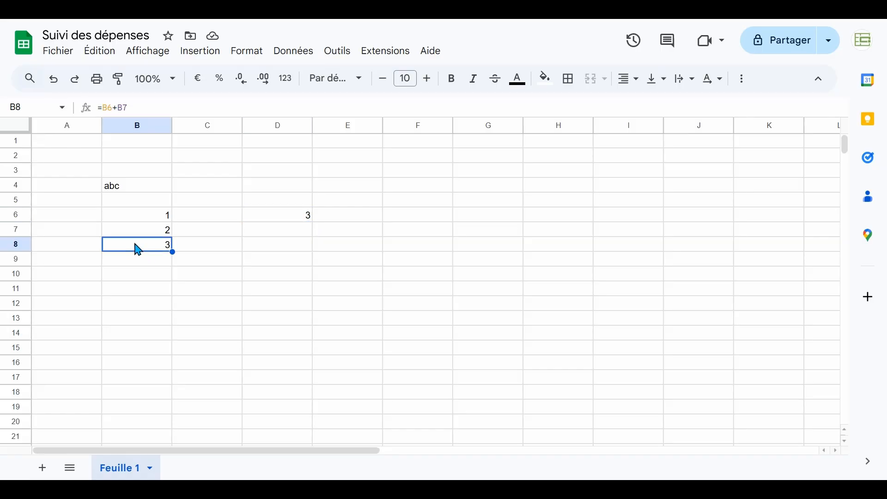
double_click(146, 245)
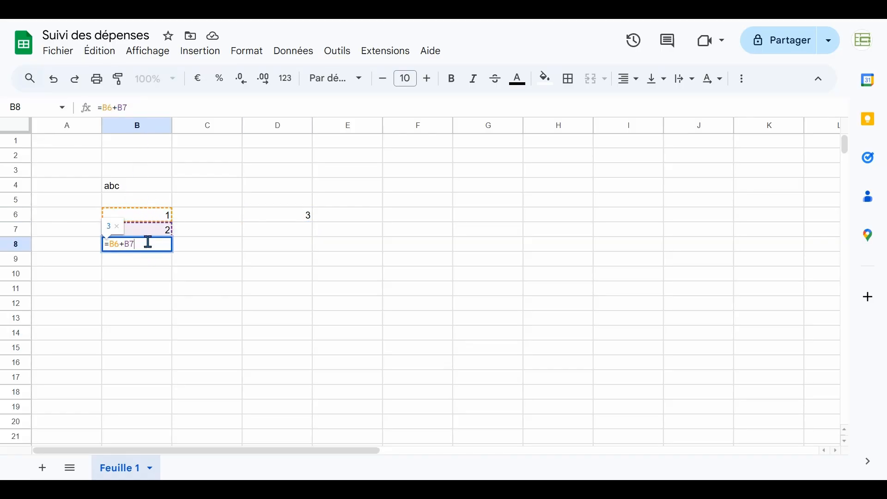
key(Escape)
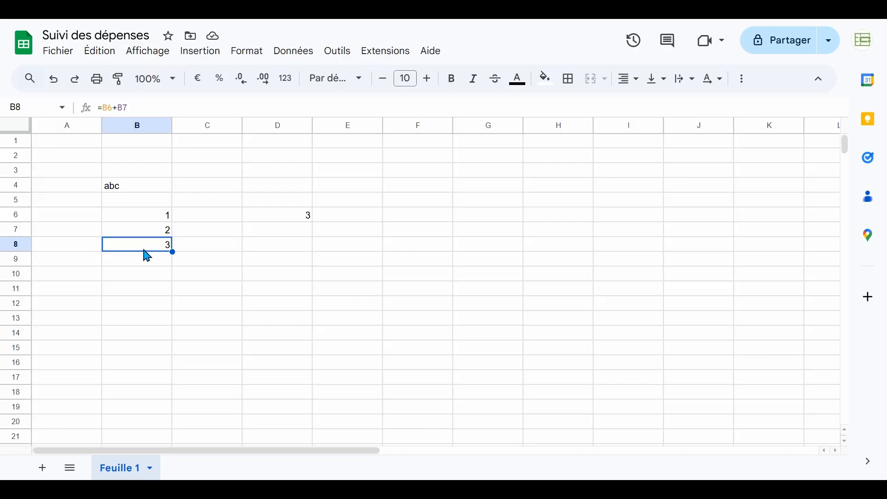
double_click(143, 250)
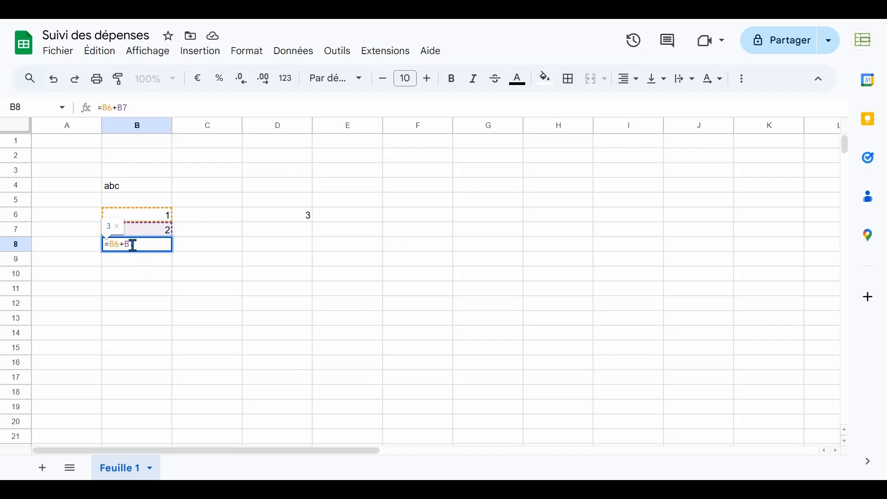
key(Return)
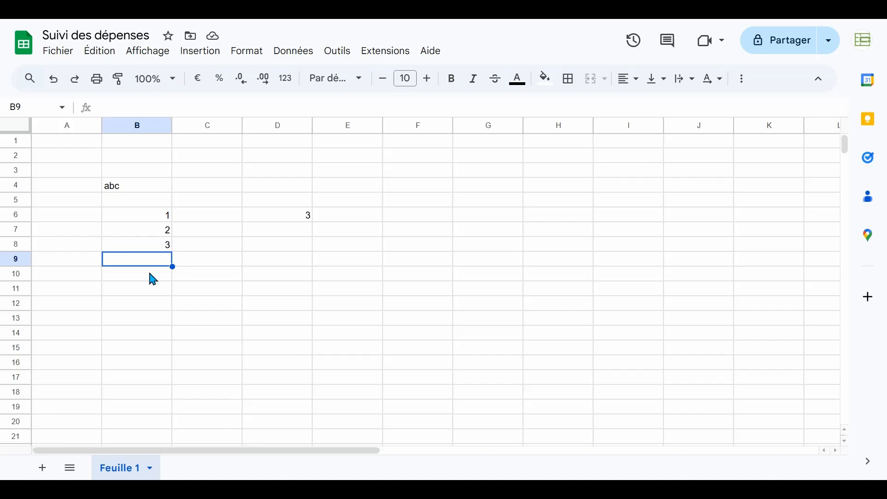
Insert a blank column to the left of column C and select the shifted formula cell E6.
click(214, 129)
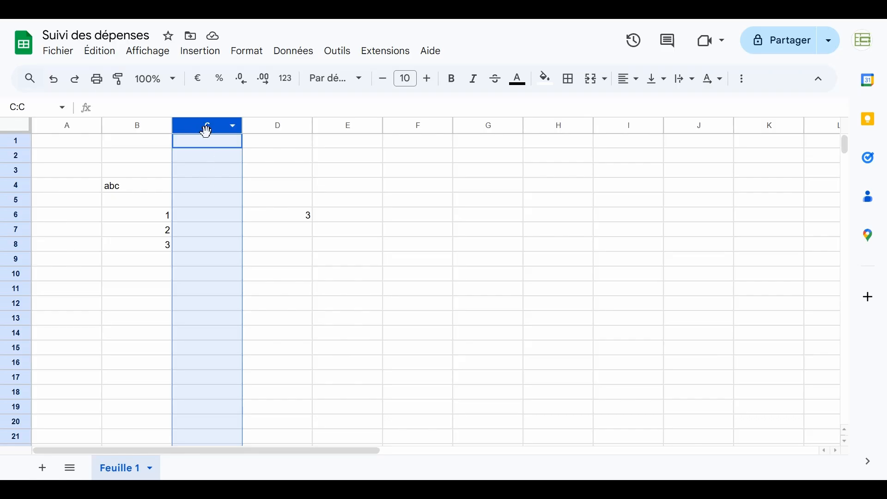
click(208, 158)
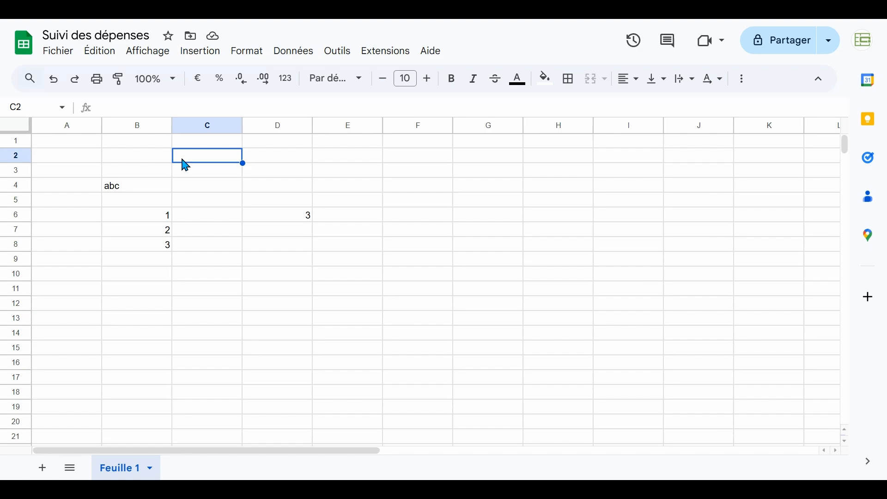
click(213, 131)
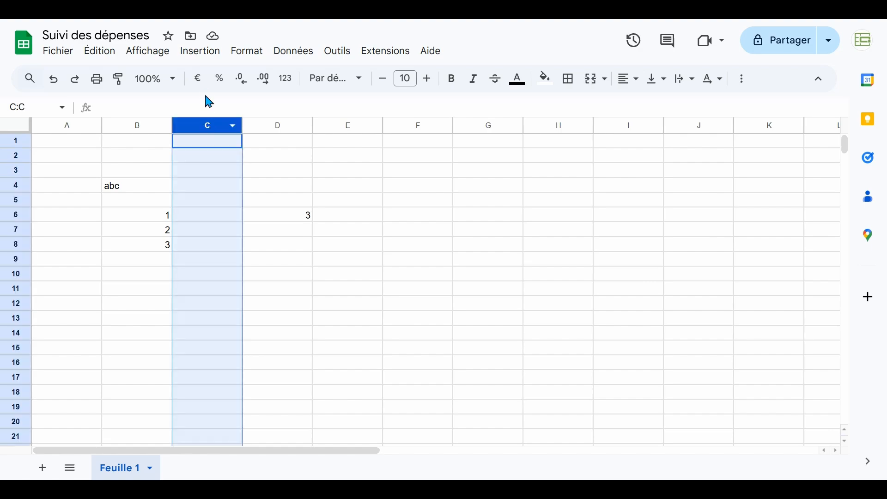
right_click(202, 128)
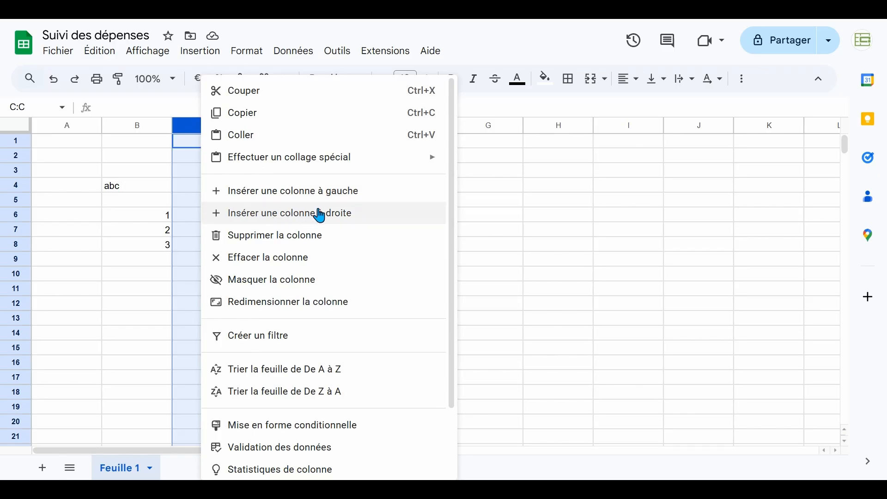
click(307, 191)
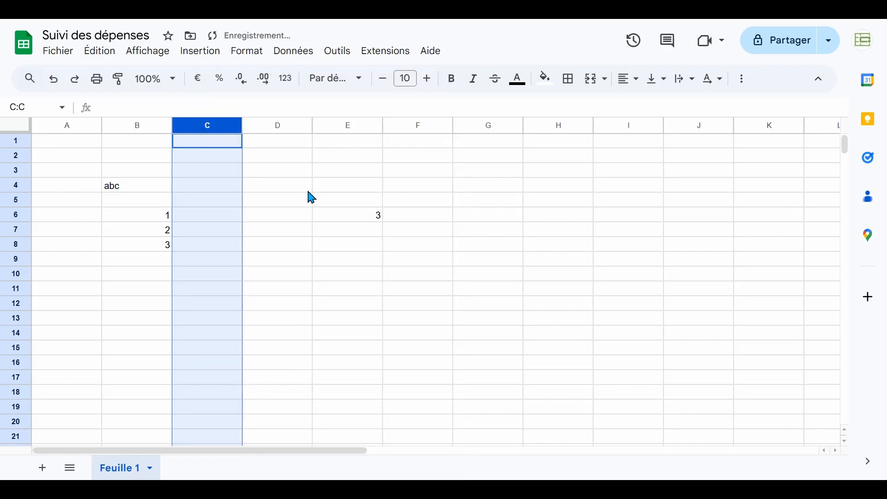
click(348, 215)
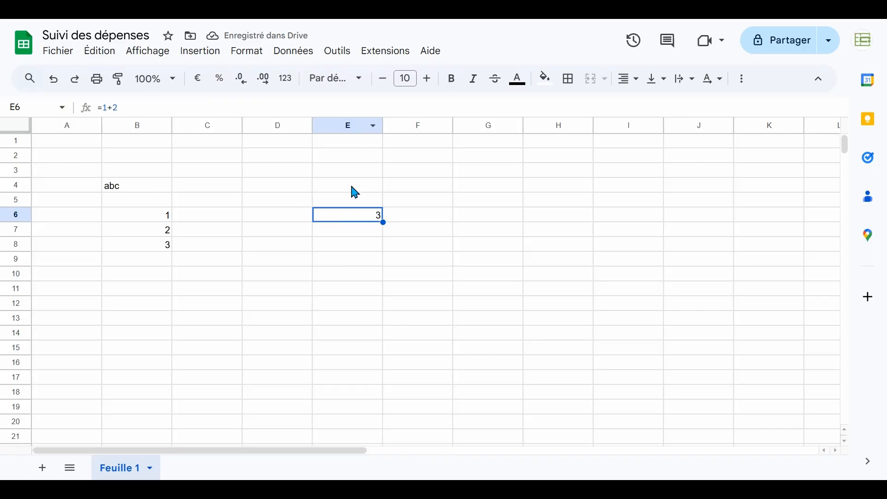
Insert a second blank column to the left of column C and select the shifted formula cell F6.
click(215, 130)
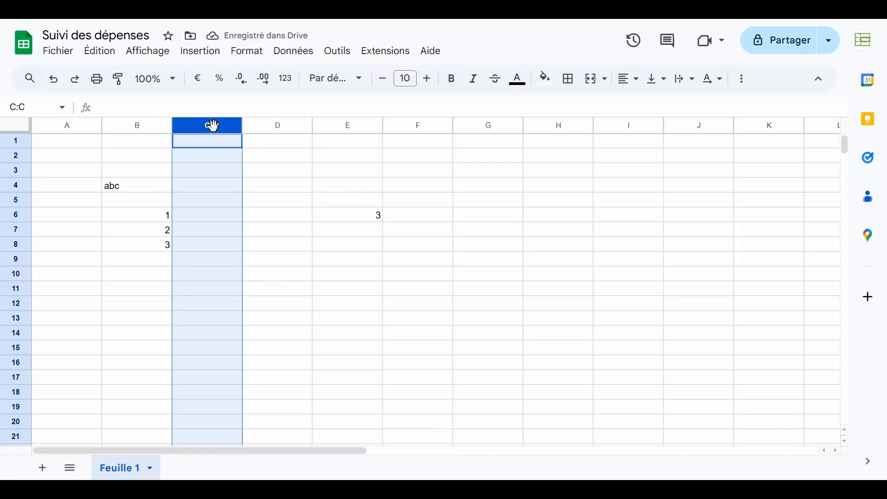
right_click(212, 124)
click(285, 191)
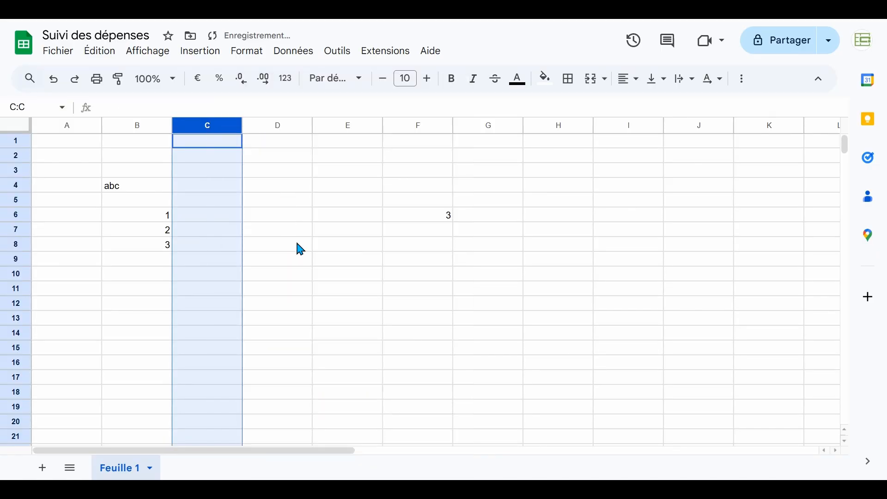
click(429, 213)
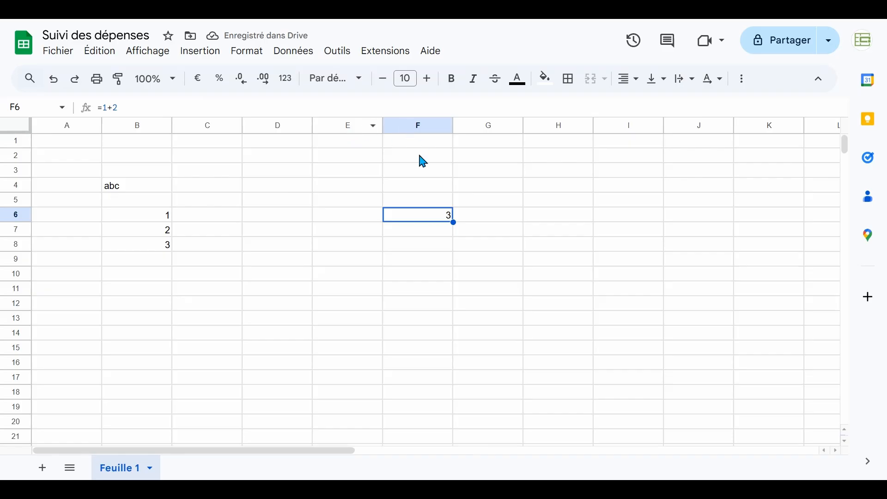
Insert a blank row above row 7 and select the new empty cell B7.
click(10, 229)
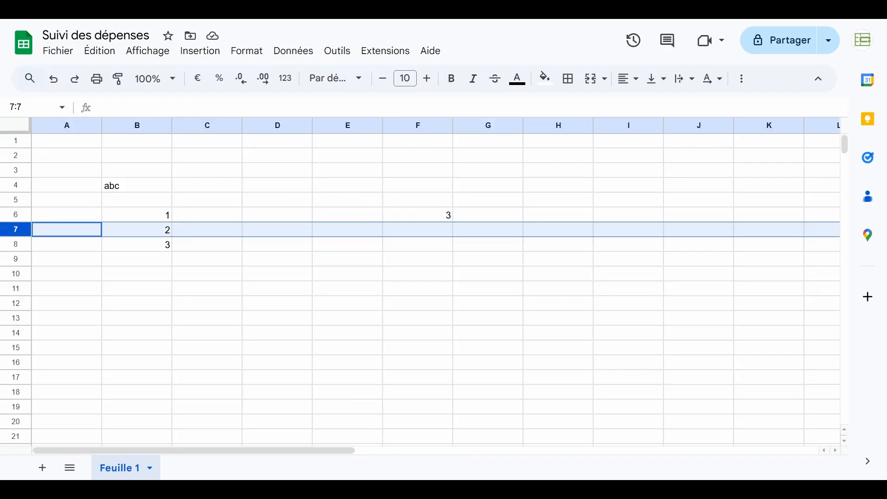
right_click(10, 229)
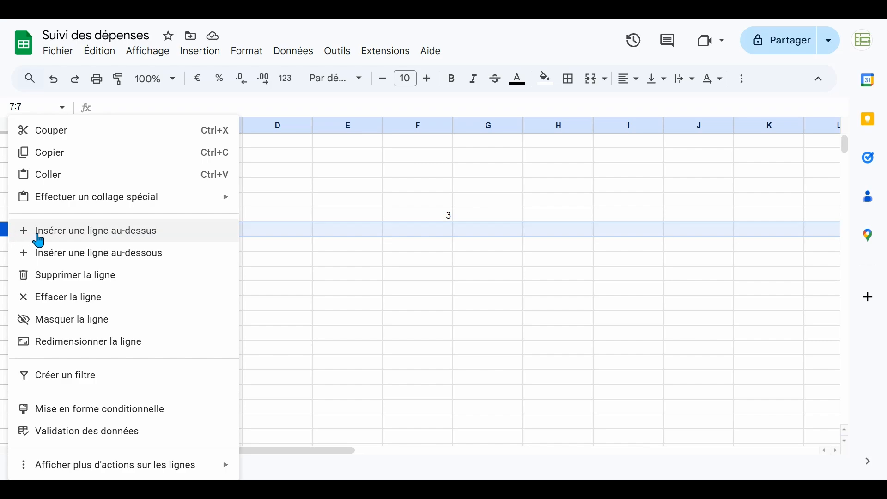
click(79, 236)
click(143, 229)
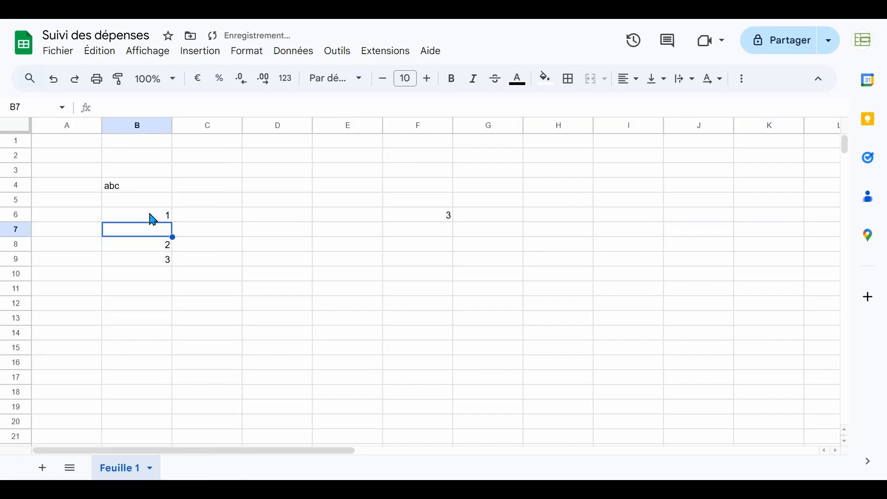
Insert a blank row above row 9 and select the new empty cell B9.
click(17, 257)
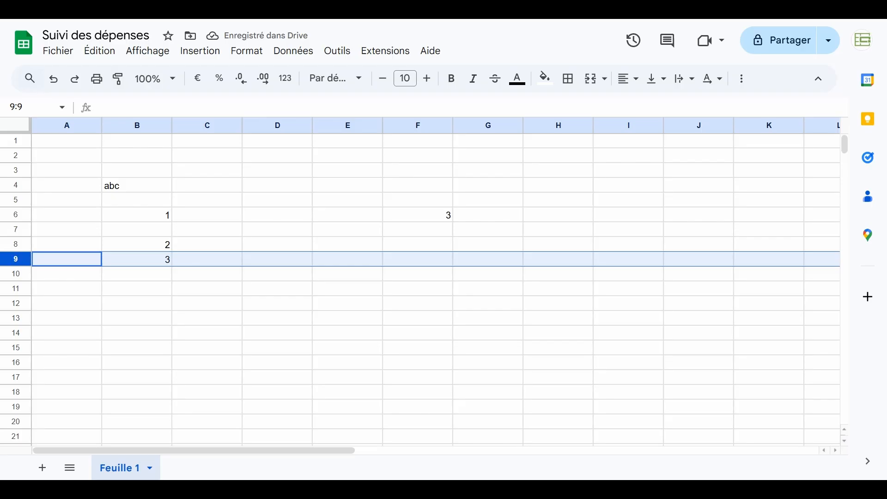
right_click(14, 257)
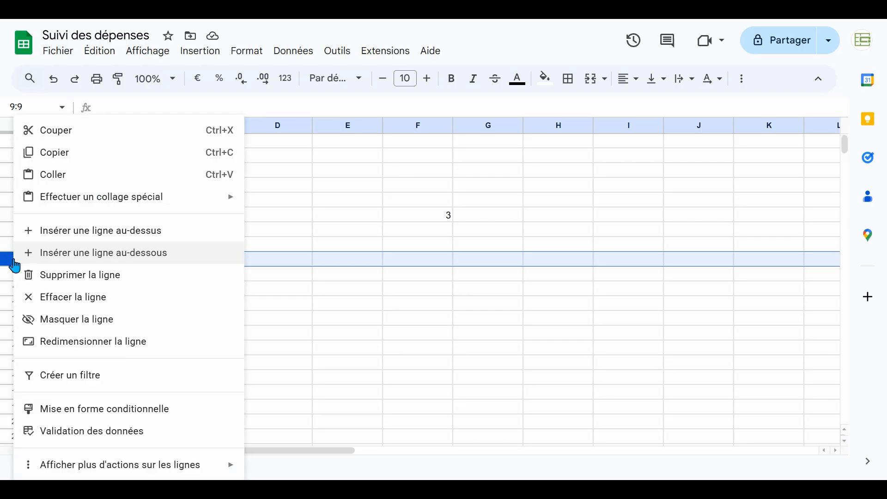
click(60, 241)
click(151, 255)
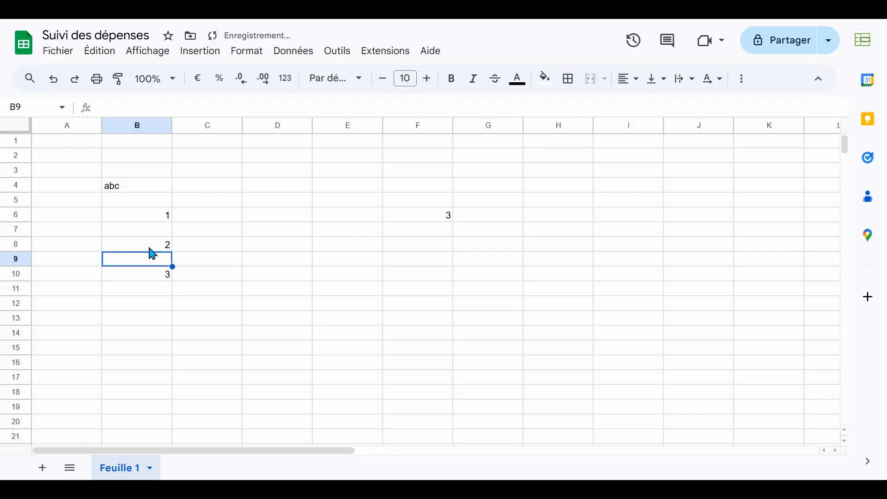
Examine the cell references in the shifted sum formula in cell B10 without changing them.
click(150, 275)
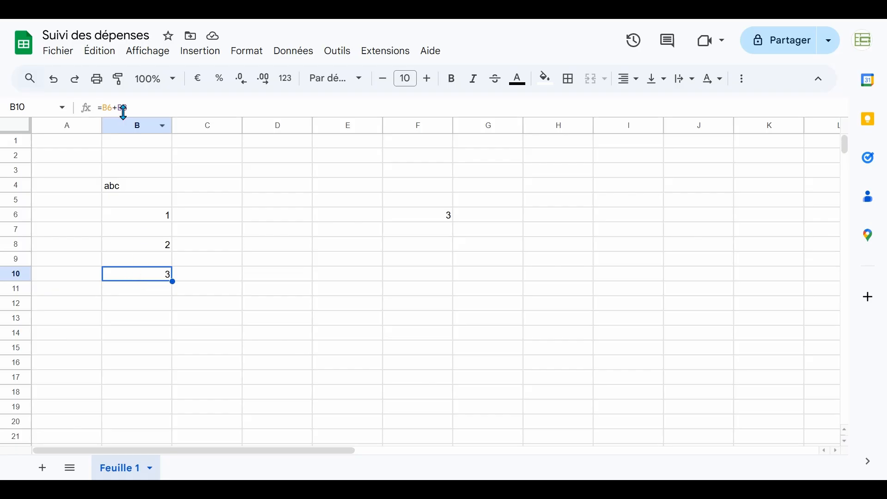
double_click(129, 280)
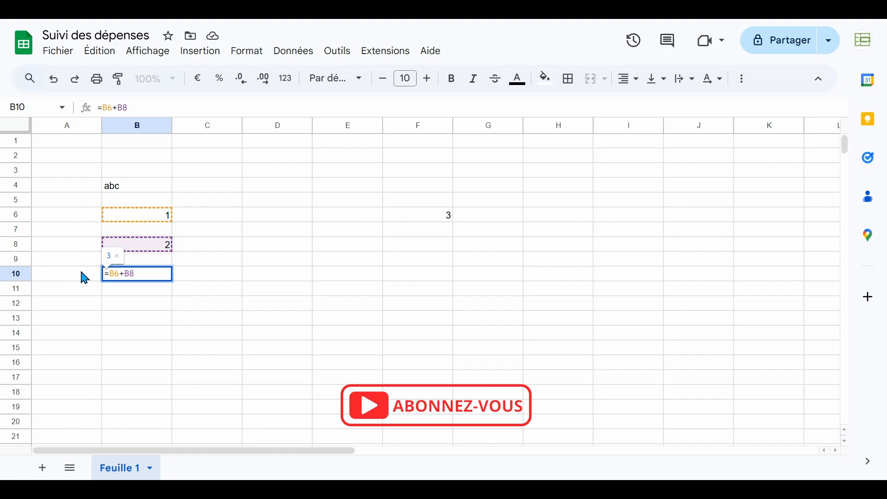
click(145, 280)
double_click(146, 280)
key(Escape)
key(Return)
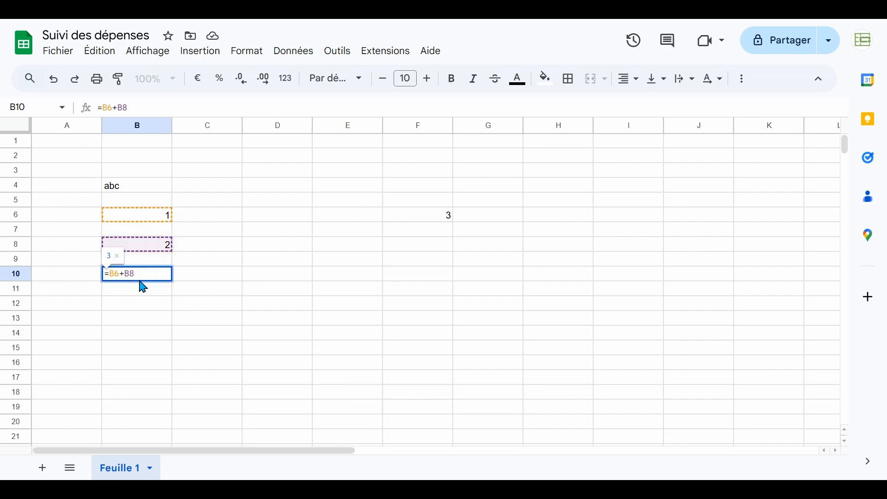
key(Escape)
key(Return)
key(Escape)
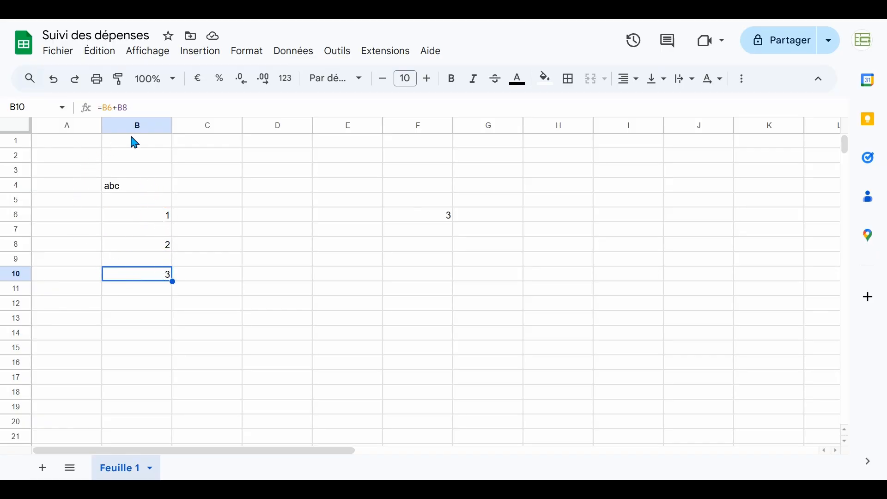
Select cell B1, jump to the first filled cell below it in column B, and return to B1.
click(153, 141)
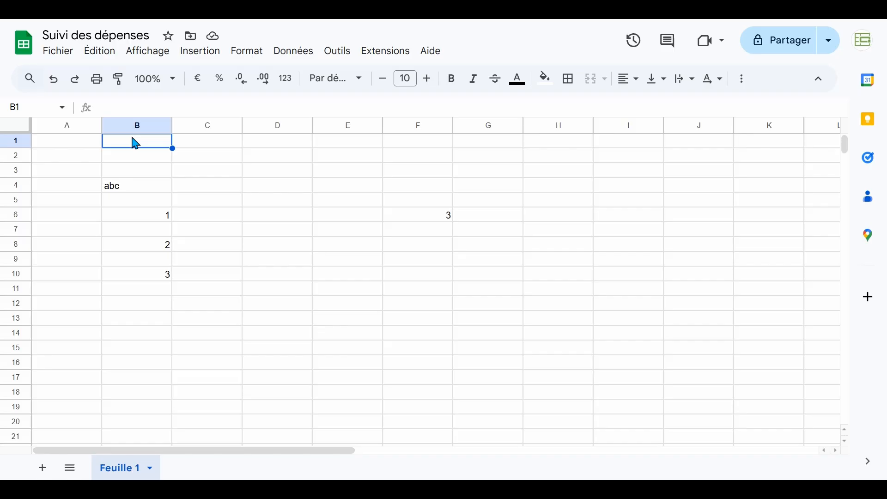
key(ctrl+Down)
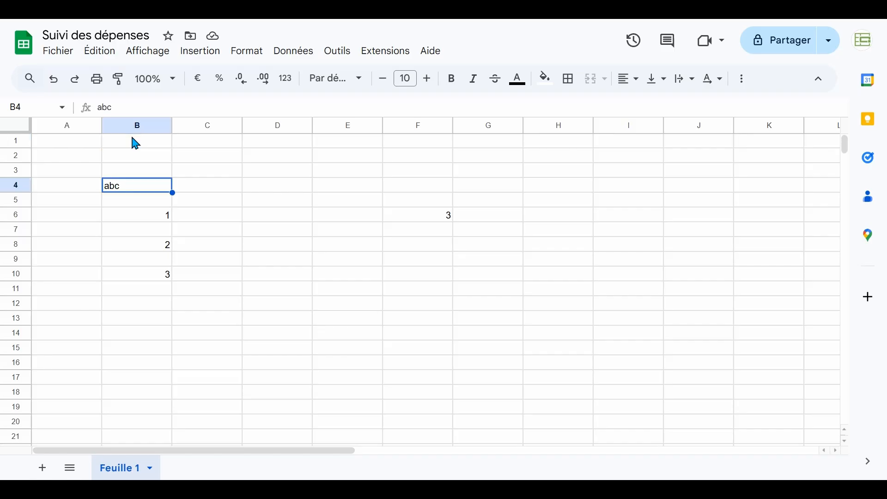
key(ctrl+Up)
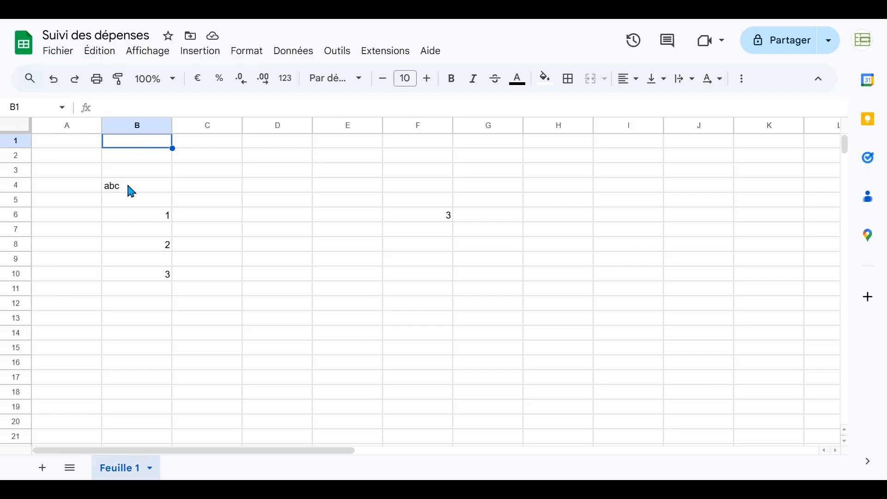
click(132, 191)
click(133, 146)
Jump from cell B1 down column B through each filled cell to the sheet's last row.
key(ctrl+Down)
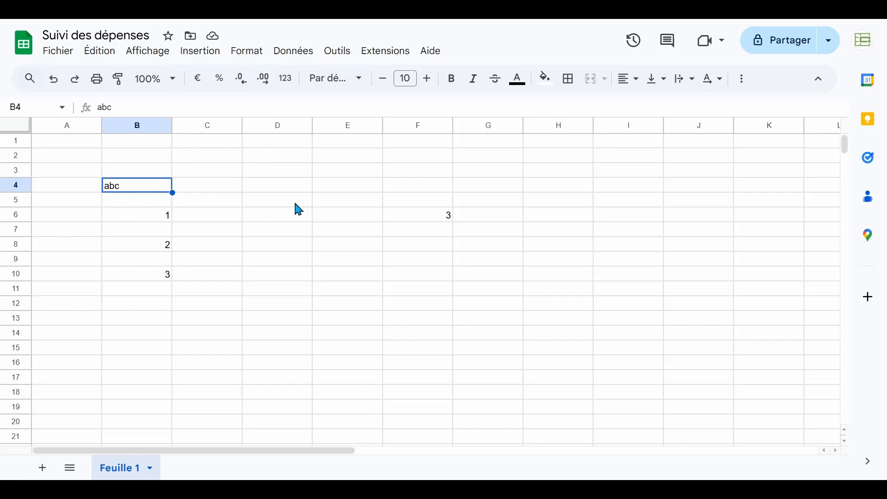
key(Down)
key(Down)
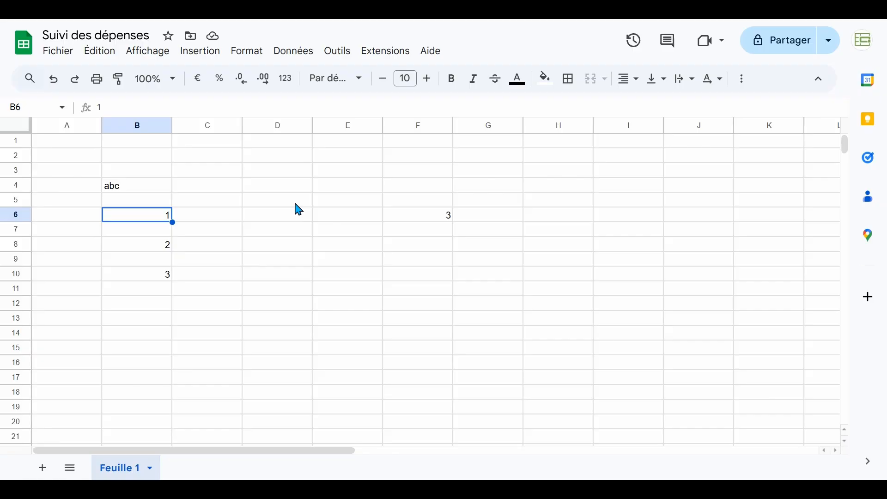
key(Down)
key(Down)
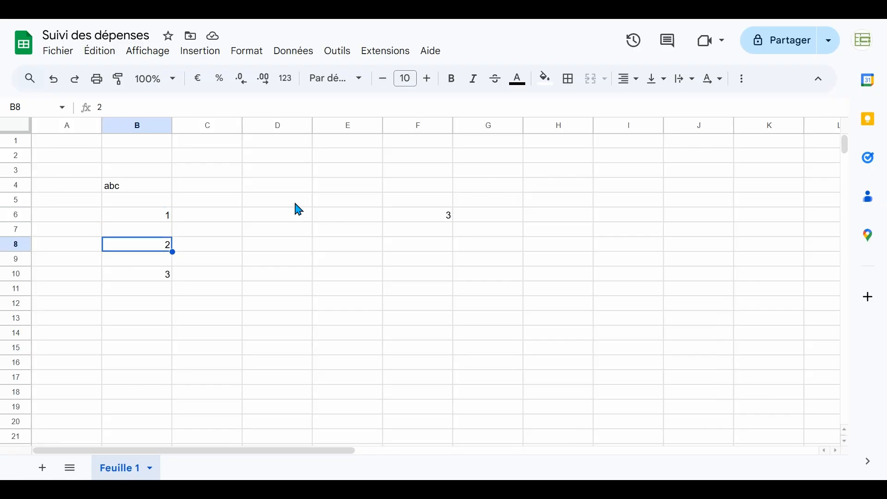
key(Down)
key(Down)
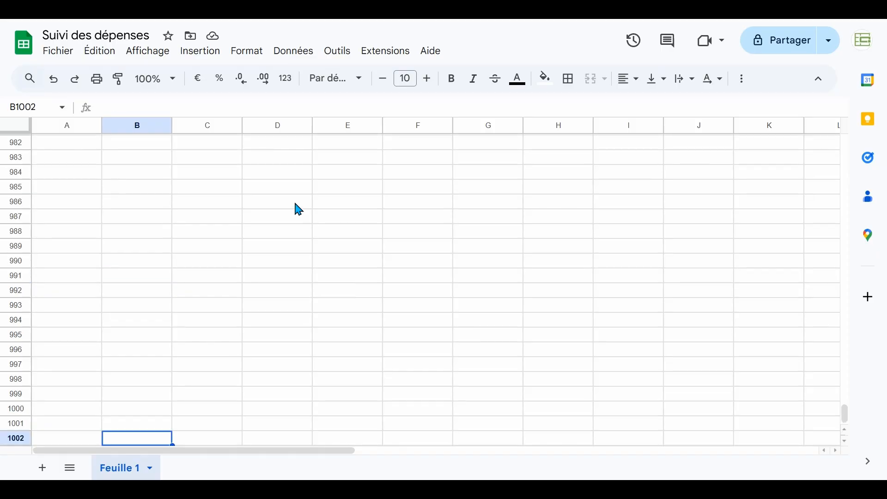
Jump from the end of column B back up through its filled cells to cell B1.
key(Up)
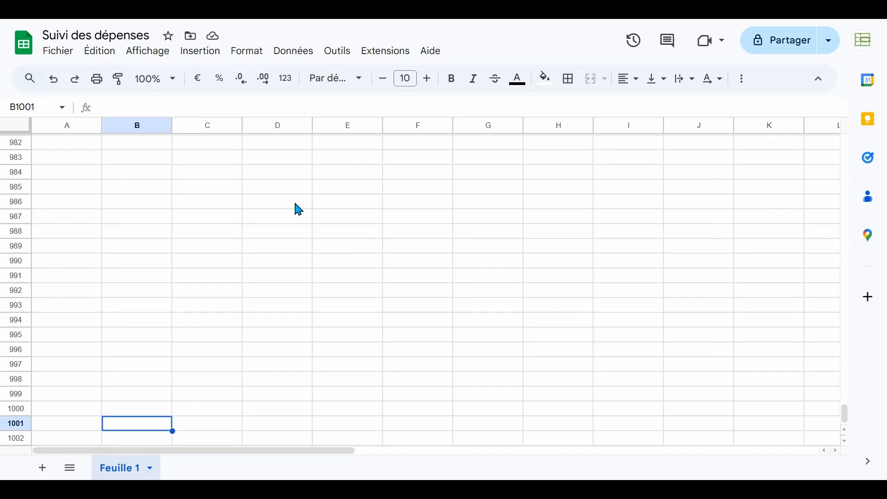
key(ctrl+Up)
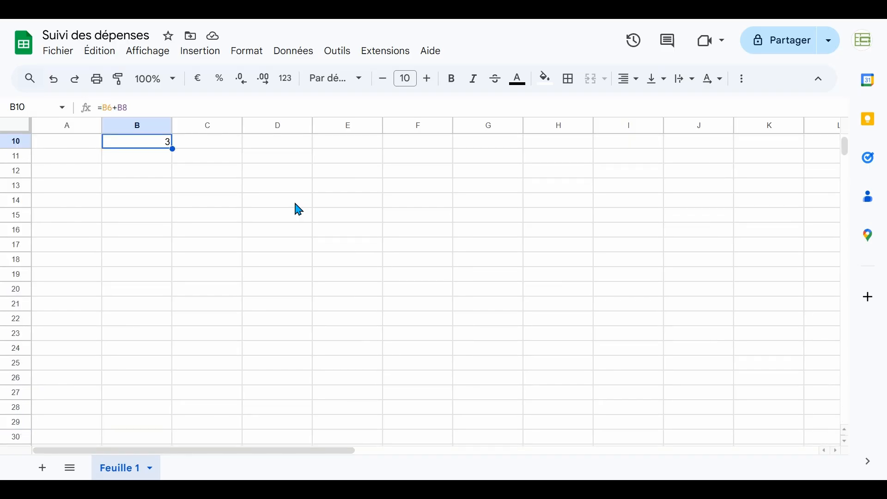
key(ctrl+Up)
key(ctrl+Up)
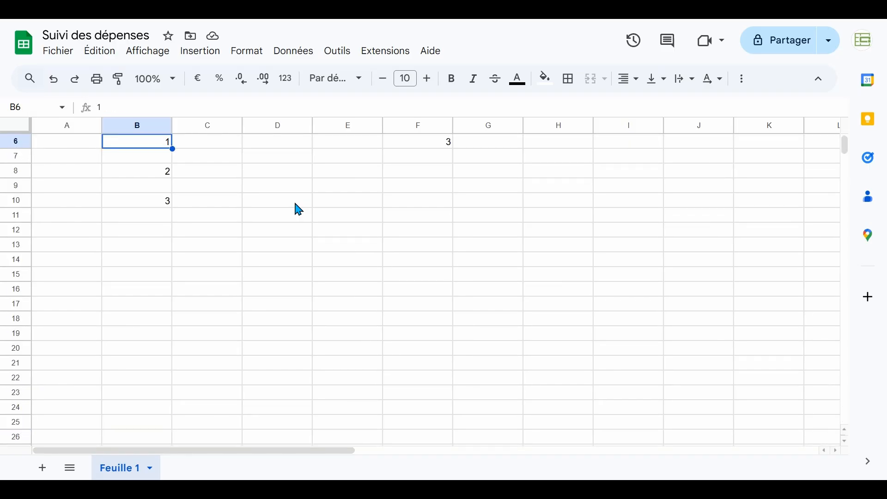
key(ctrl+Up)
key(ctrl+Up)
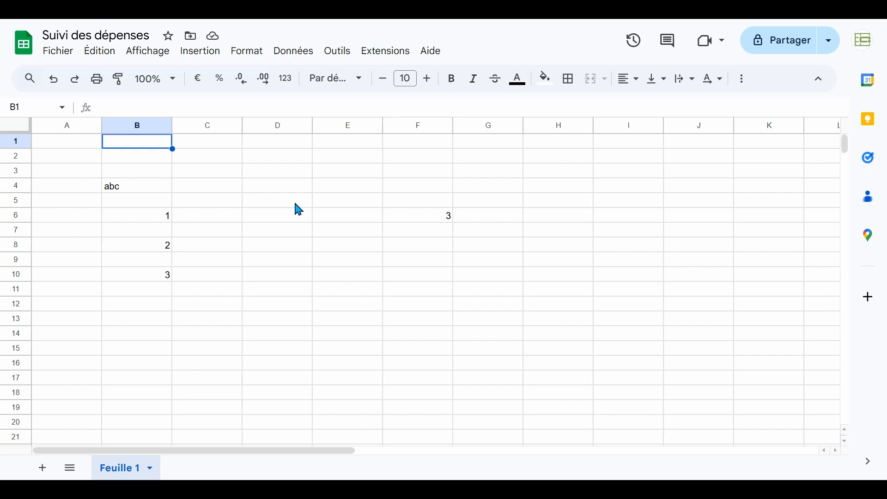
Jump along row 1 to the sheet's last column and back to cell A1.
key(ctrl+Right)
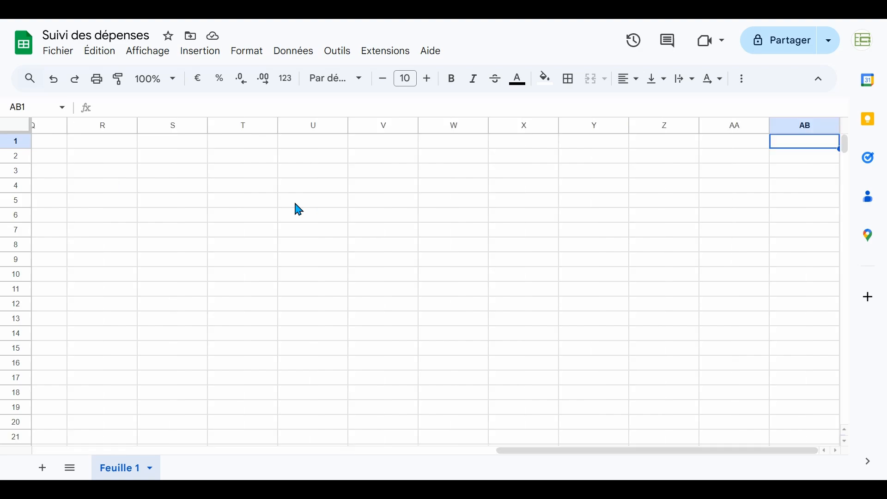
click(809, 144)
key(ctrl+Left)
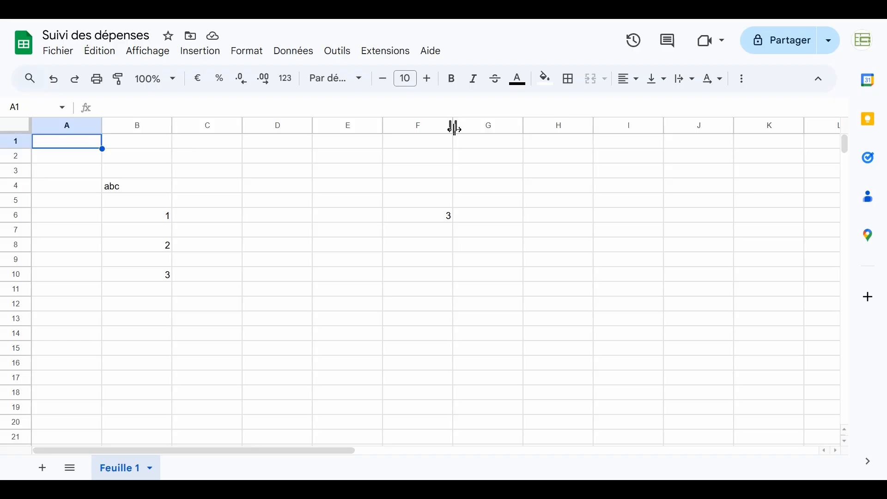
Move column F, which holds the =1+2 formula, to the position between columns I and J.
click(408, 126)
drag(404, 124, 657, 161)
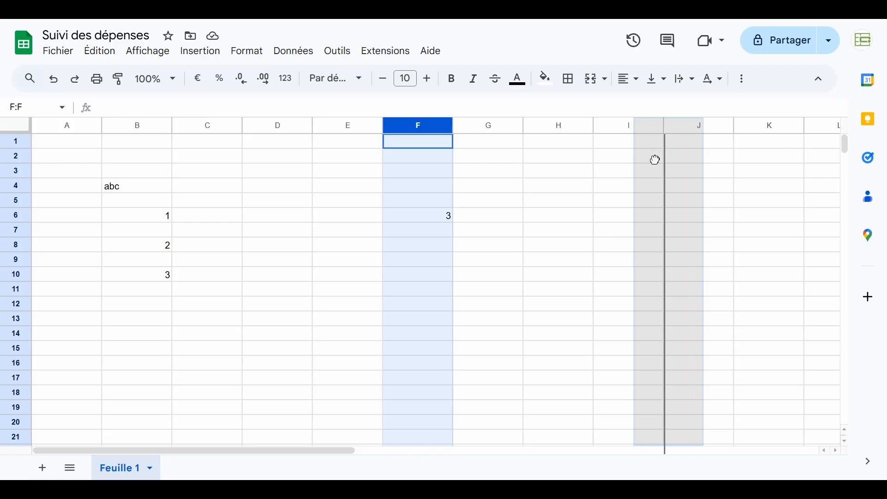
drag(656, 160, 656, 162)
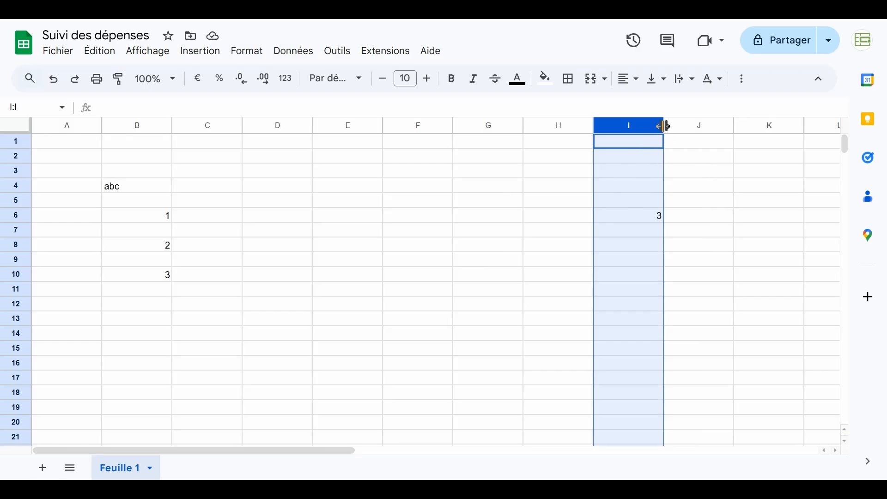
Narrow column I to roughly two thirds of its width and make row 8 about twice as tall.
drag(665, 125, 638, 126)
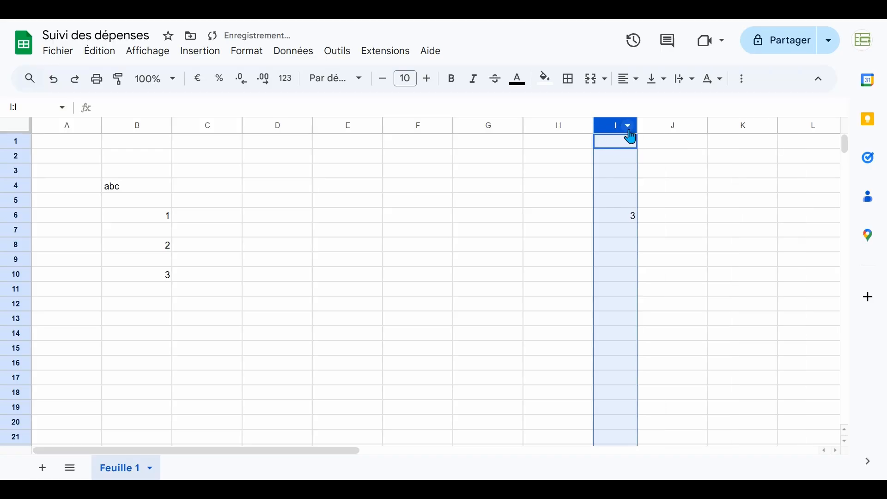
click(21, 245)
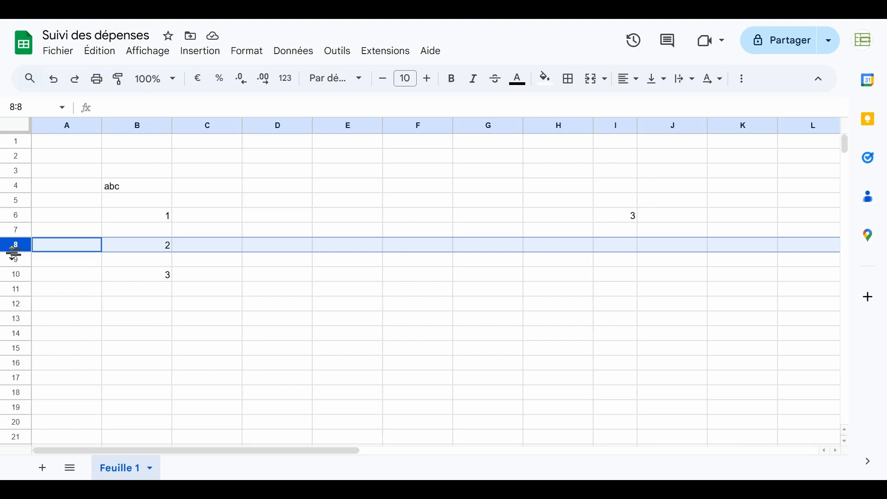
drag(14, 253, 13, 266)
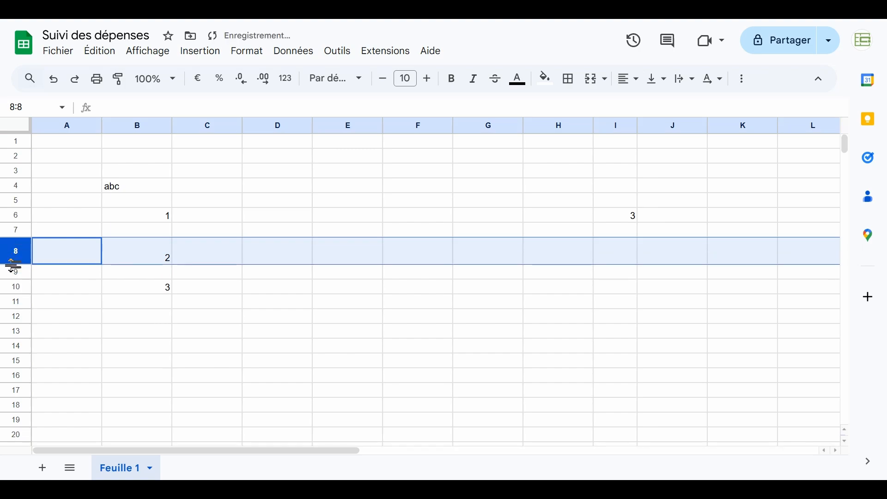
Auto-fit the widths of columns I and B to their contents.
click(615, 156)
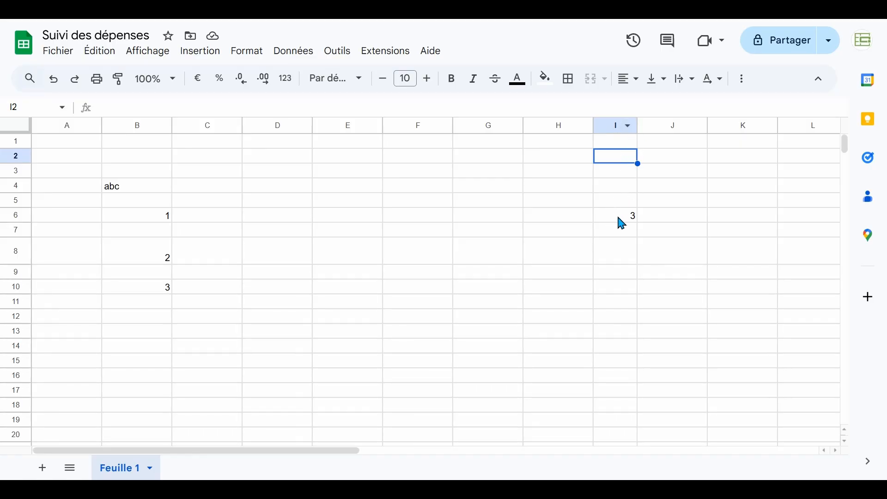
double_click(637, 124)
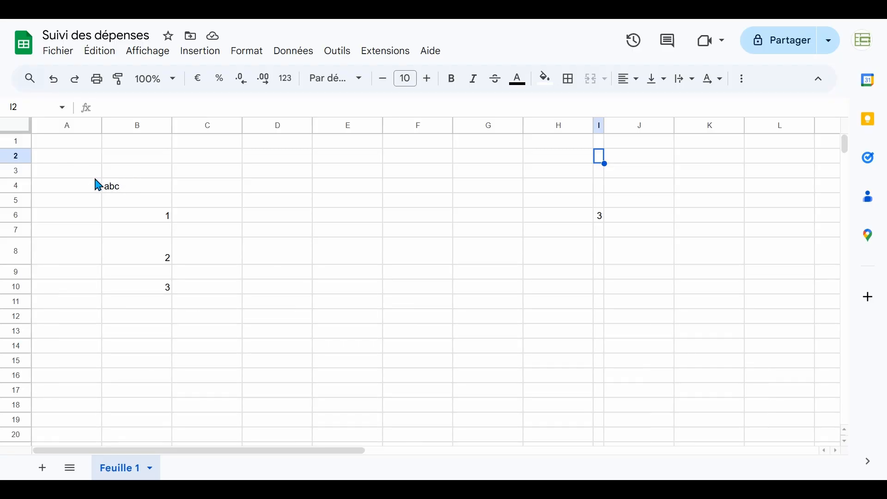
double_click(172, 125)
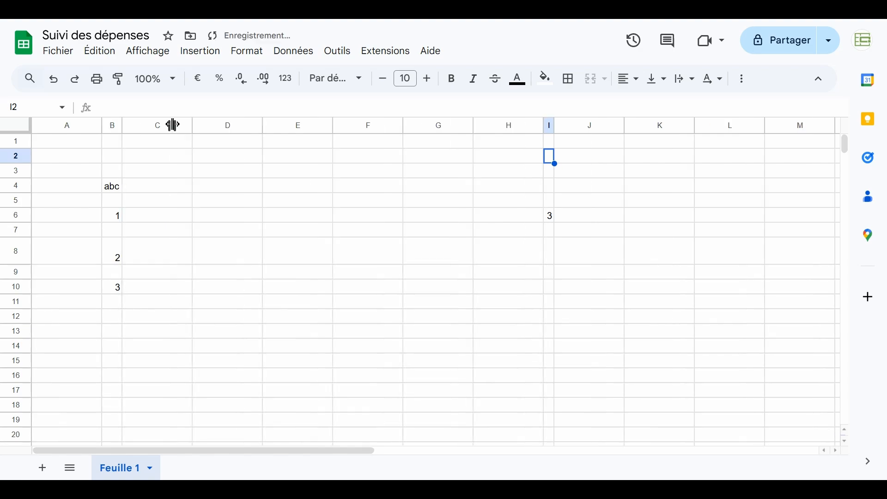
Review the copy, paste, insert and delete commands available for cell B4, and select cell G4 without applying any.
click(118, 187)
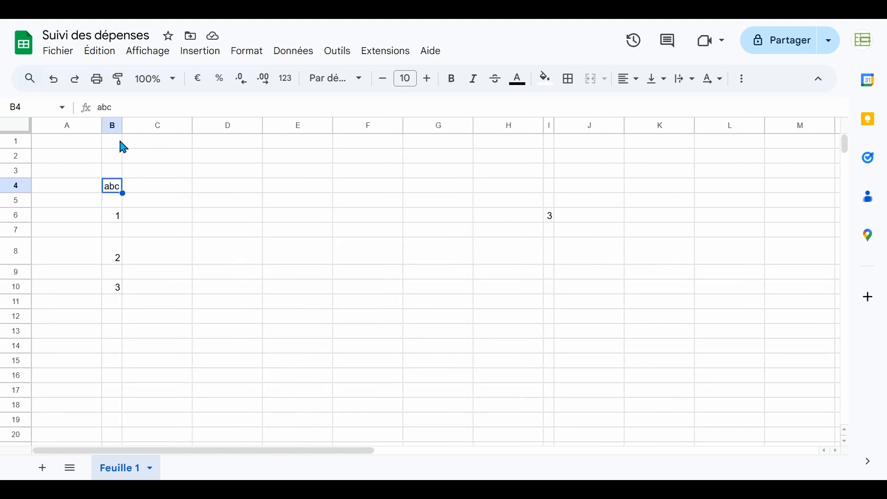
right_click(115, 200)
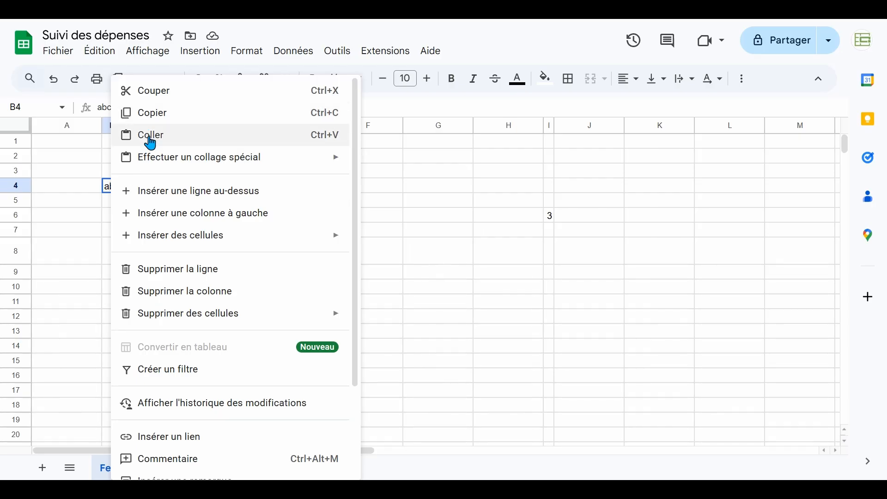
mouse_move(139, 162)
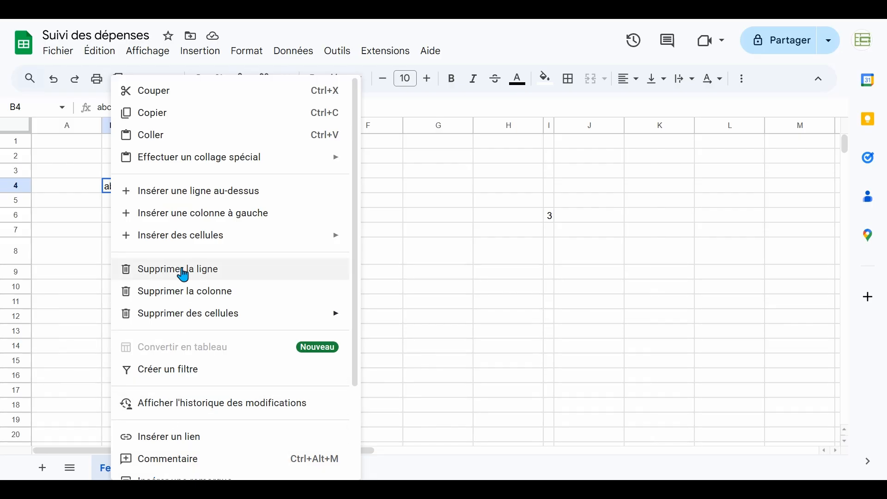
click(418, 187)
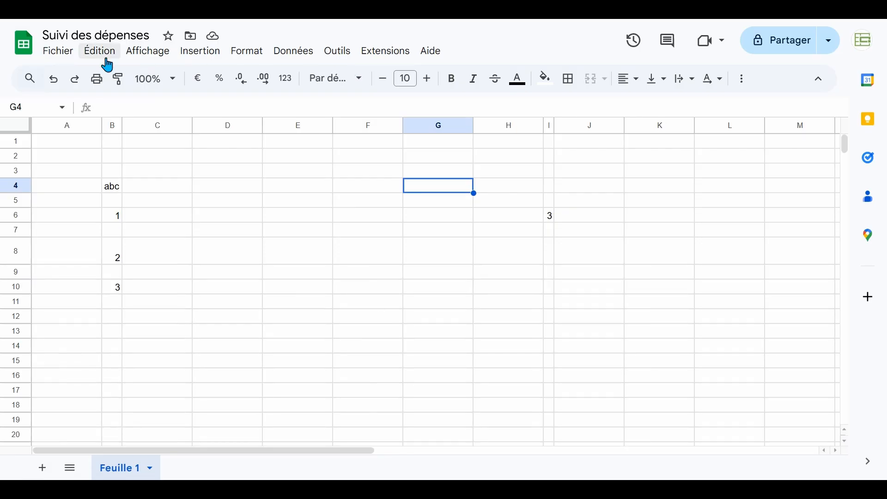
Review the file download formats, then the cut, copy, paste and insert commands available for cell E5.
click(71, 61)
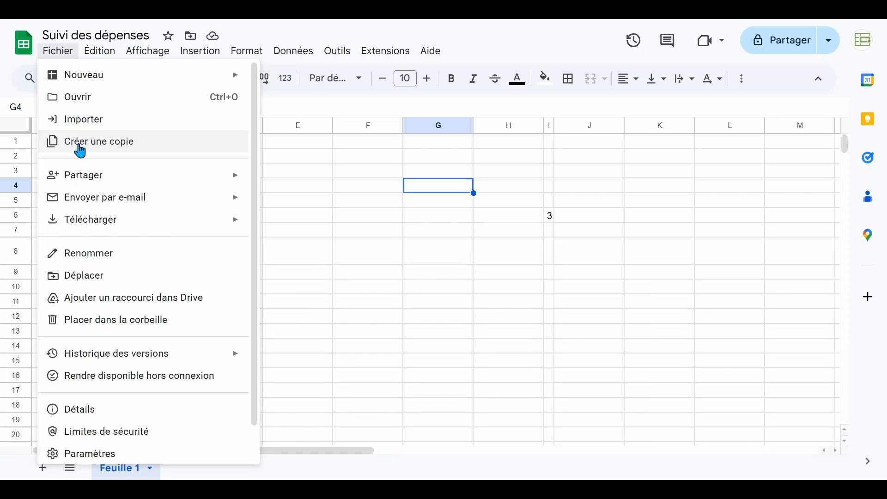
mouse_move(89, 225)
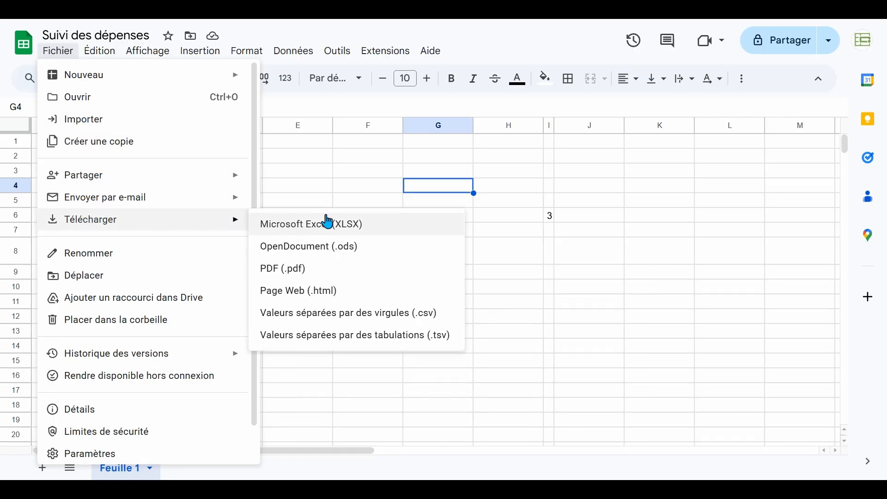
click(308, 200)
click(99, 51)
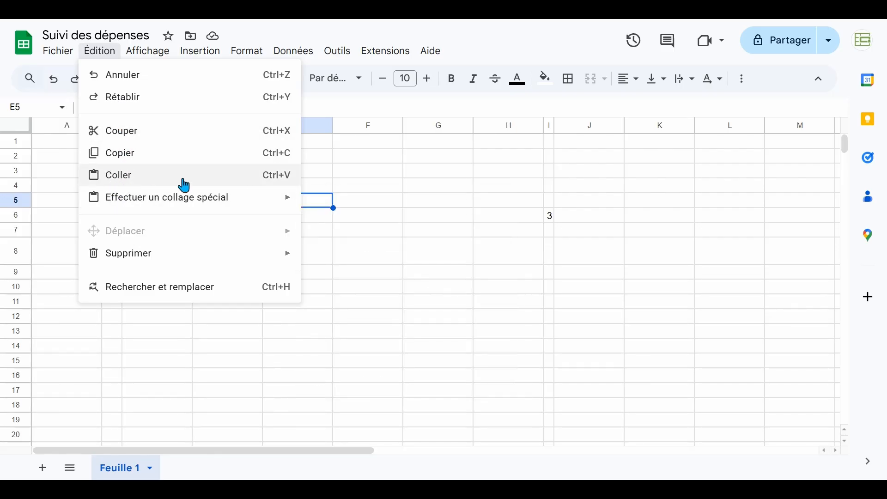
right_click(327, 206)
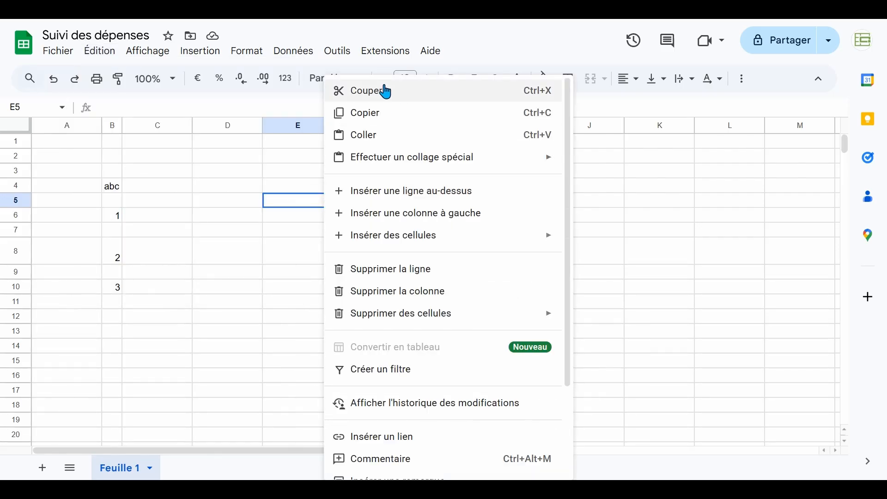
Review the sheet's display options and the list of functions available for insertion, without applying any.
click(144, 52)
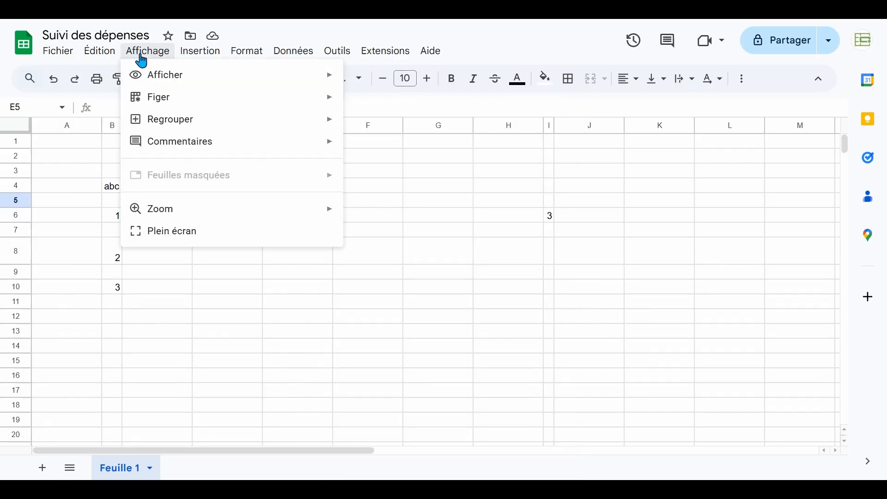
mouse_move(206, 76)
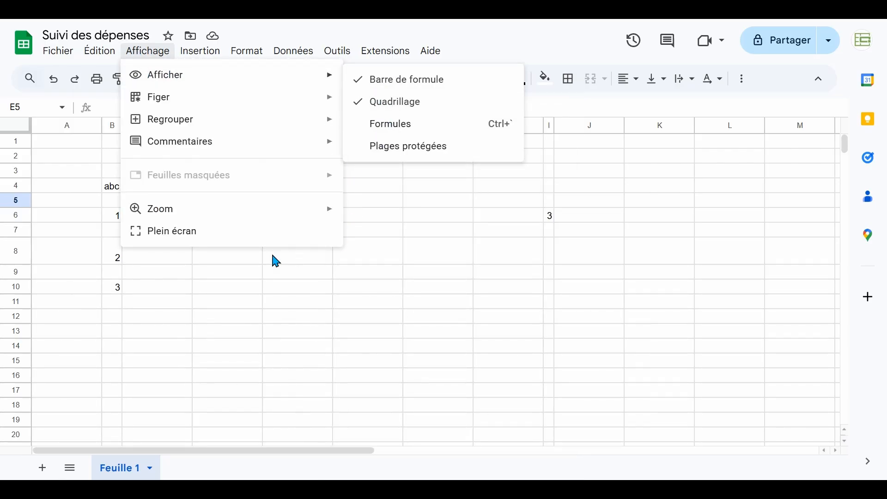
click(189, 59)
click(190, 59)
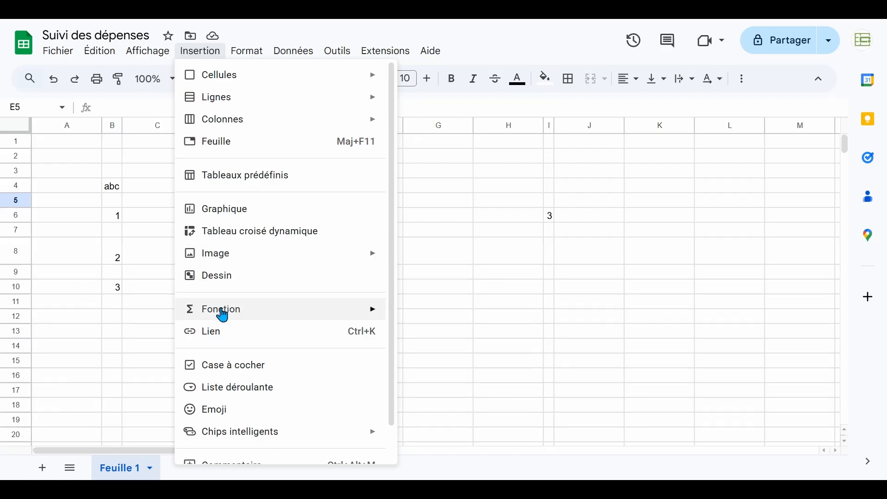
mouse_move(261, 314)
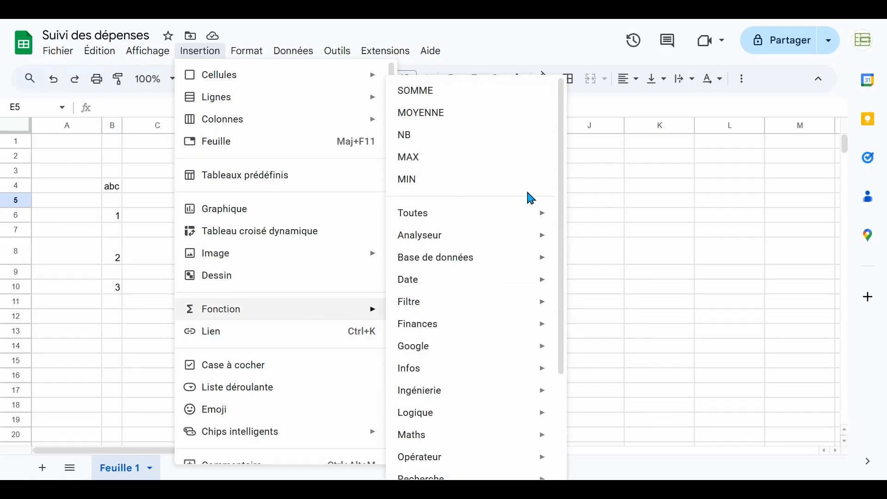
click(598, 175)
Examine the number format, alignment, rotation, font size and alternating colours options, without applying any.
click(248, 51)
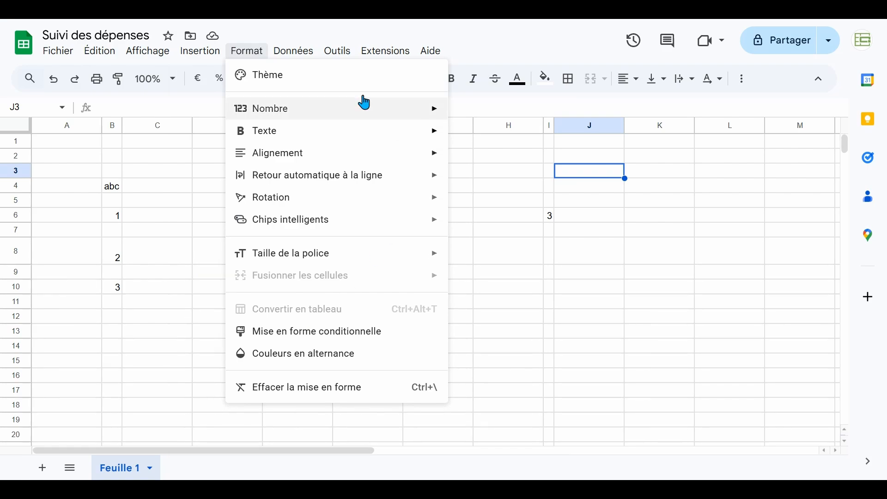
mouse_move(293, 113)
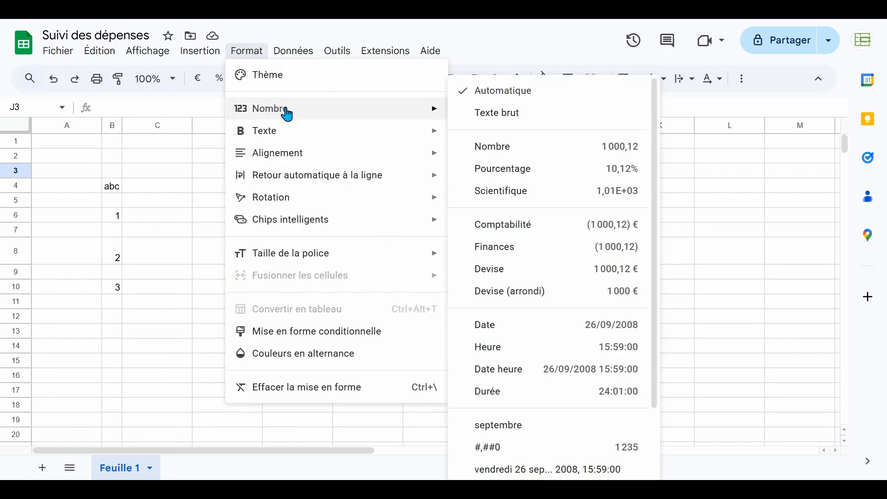
mouse_move(253, 131)
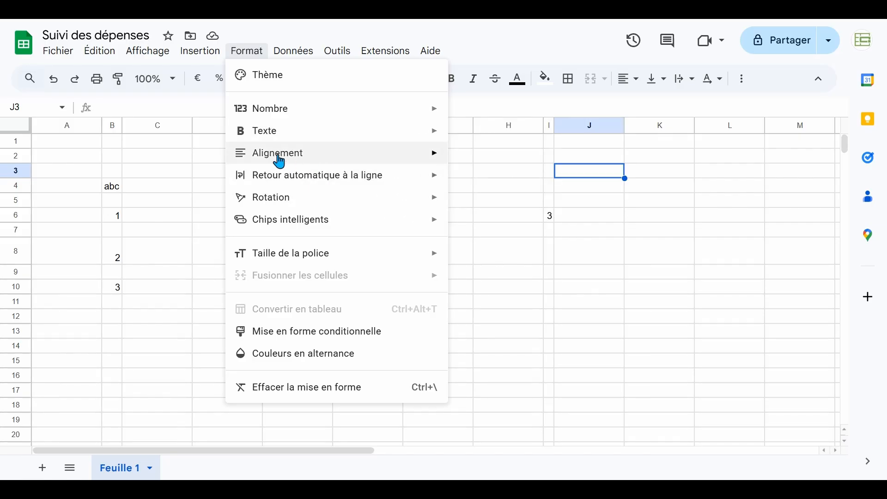
mouse_move(273, 158)
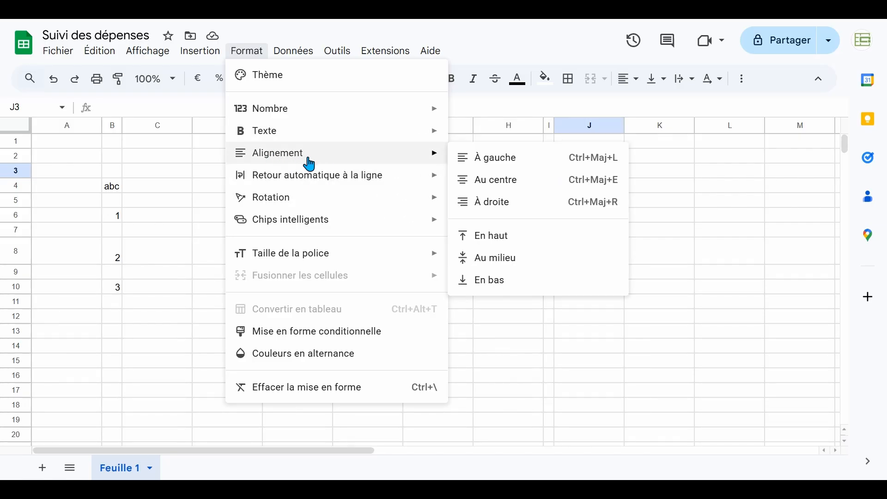
mouse_move(273, 201)
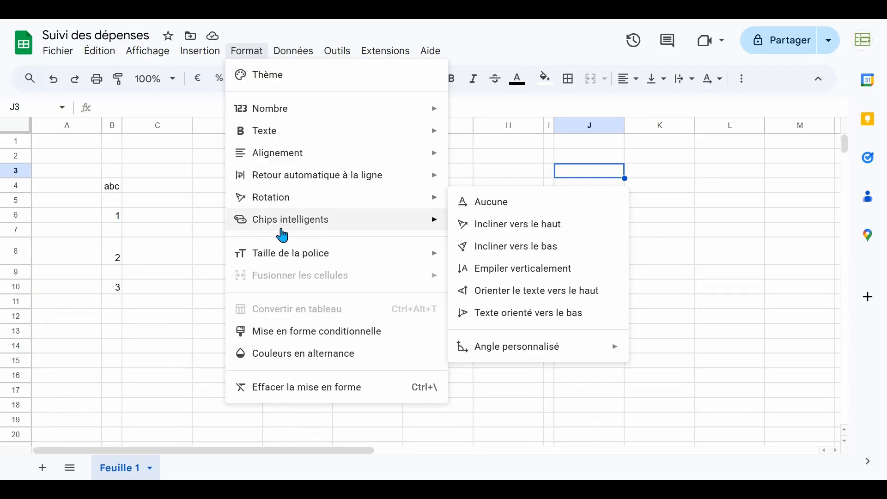
mouse_move(281, 258)
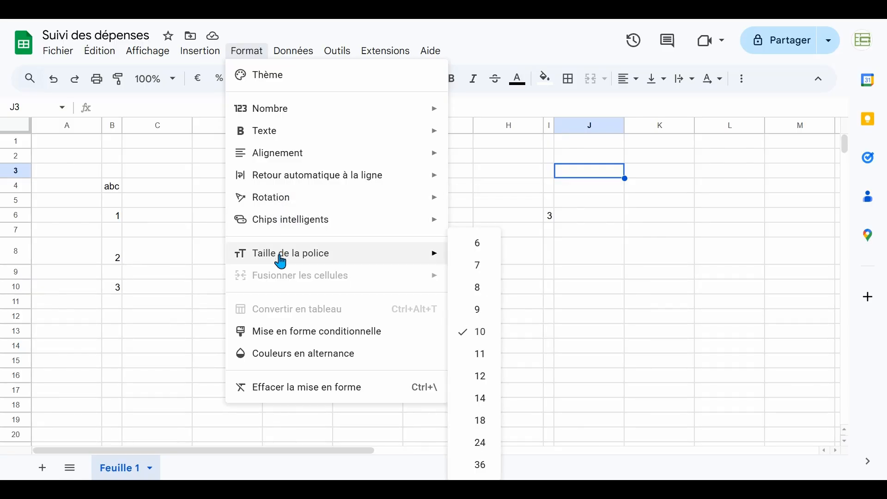
click(187, 175)
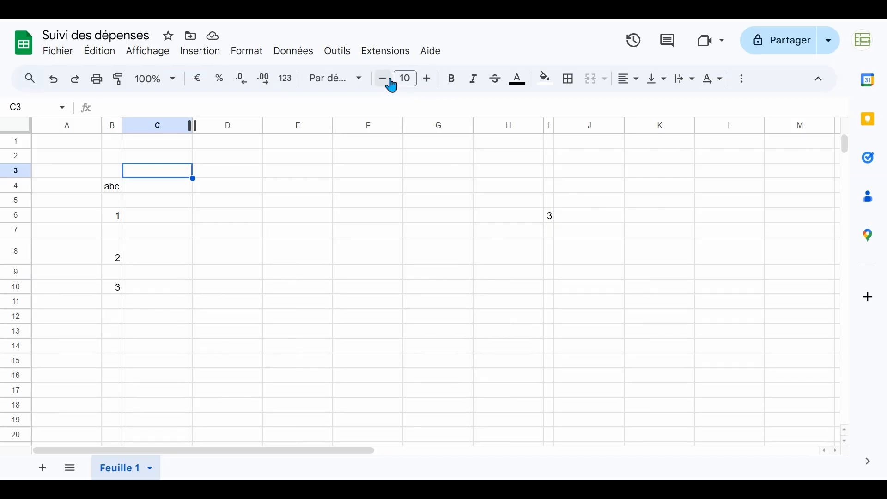
click(251, 55)
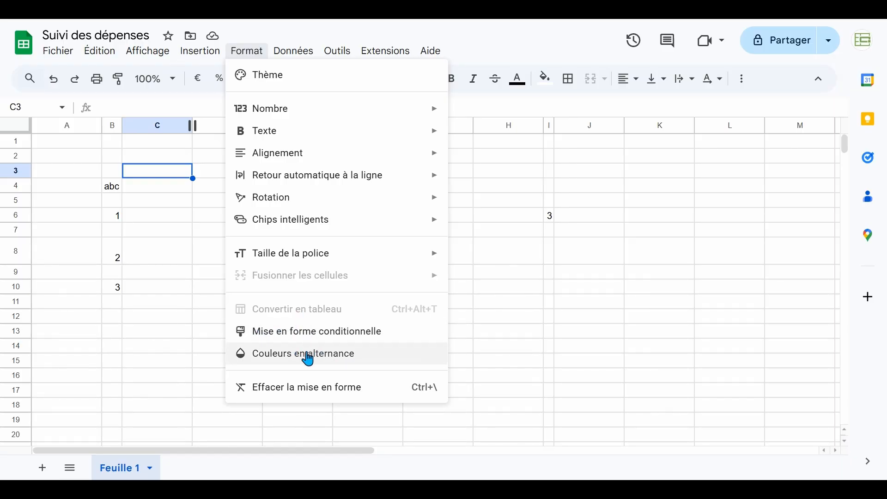
Review the data, tools and extensions commands, such as filters, form creation and Apps Script, without running any.
click(297, 53)
click(299, 54)
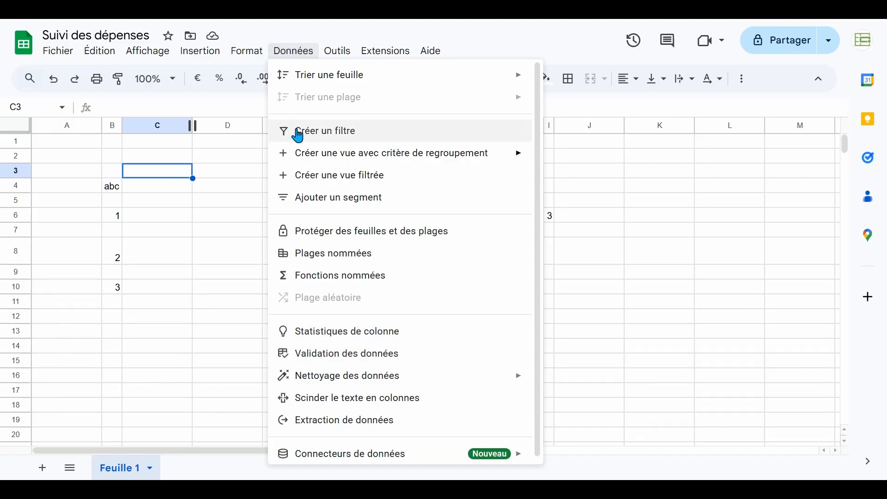
mouse_move(338, 58)
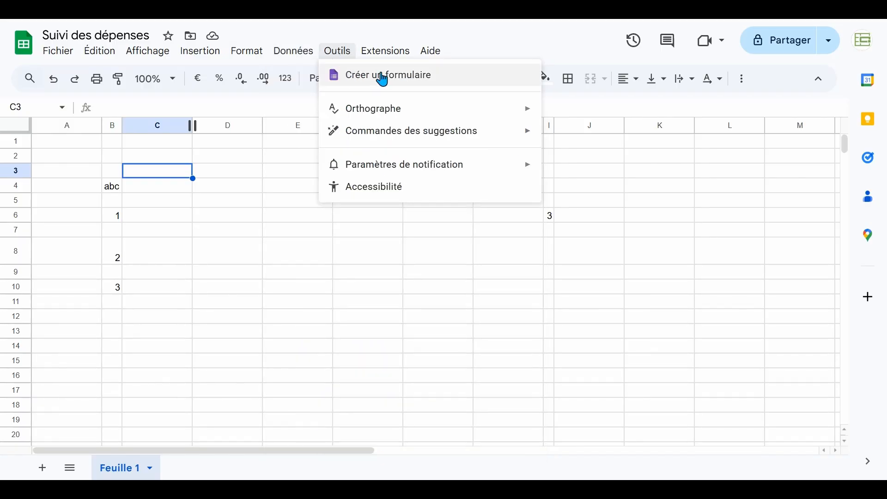
mouse_move(383, 55)
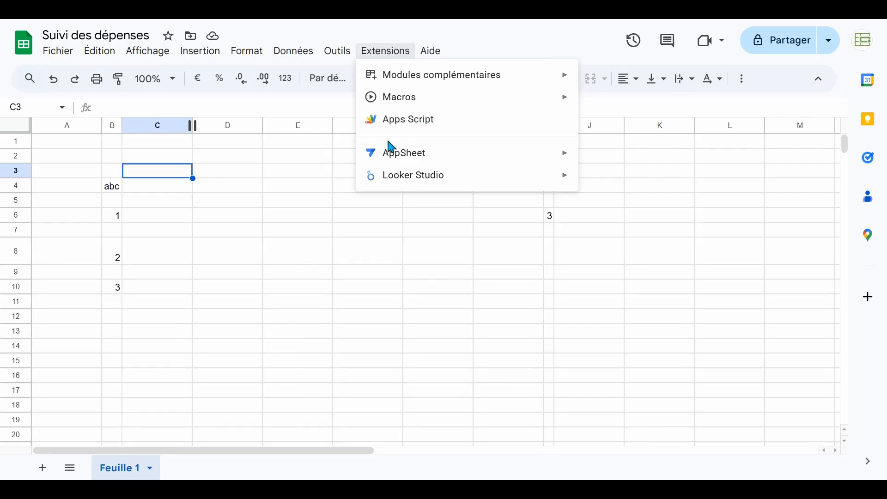
click(306, 187)
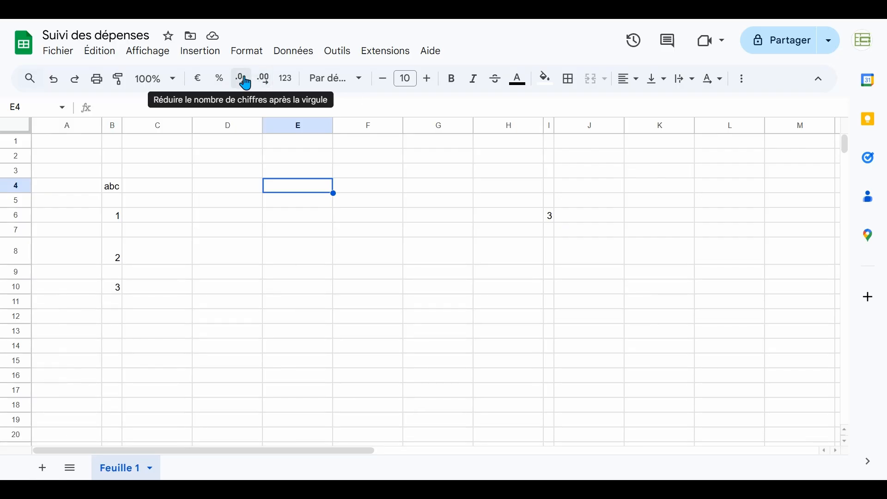
Review the number formats available for cell E4 and the fonts available for cell D3, without changing either.
click(285, 82)
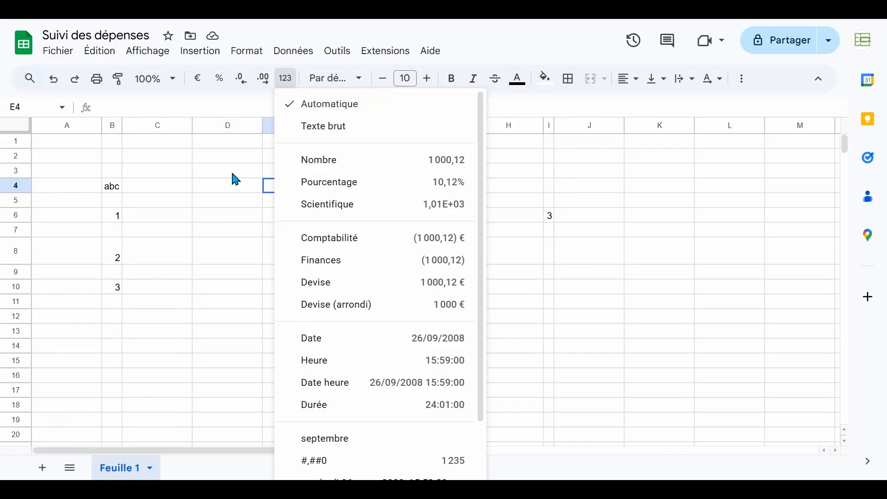
click(208, 175)
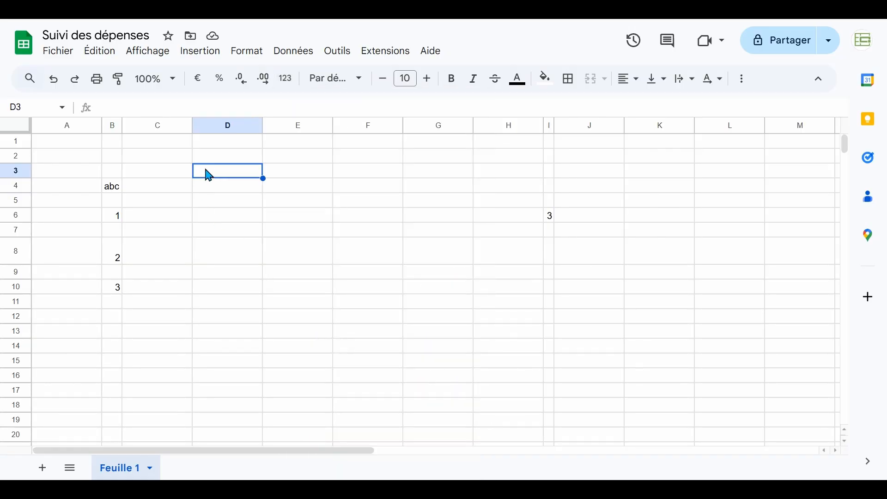
click(353, 80)
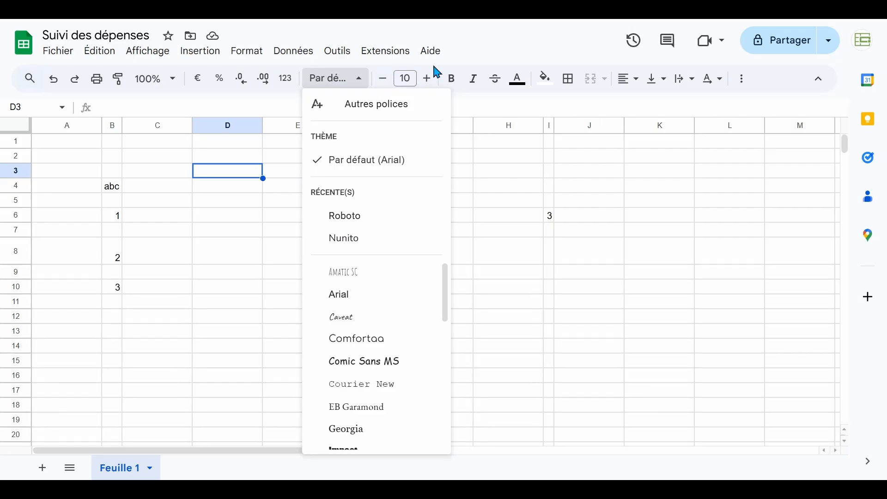
click(406, 70)
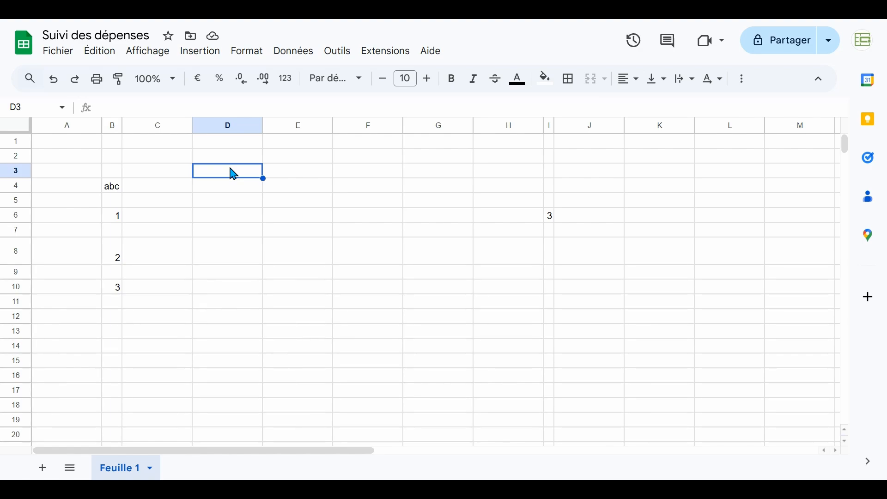
Enter TopSheets in cell D3 and select that cell again.
text(TopSheets)
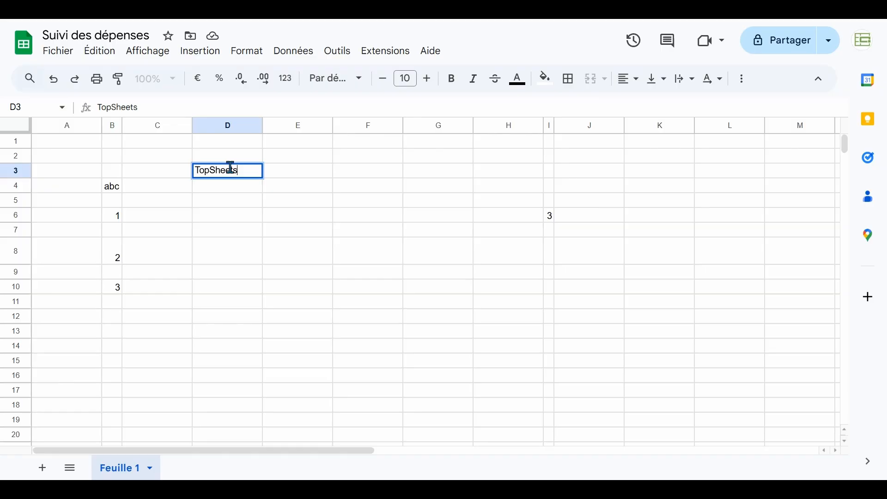
key(Return)
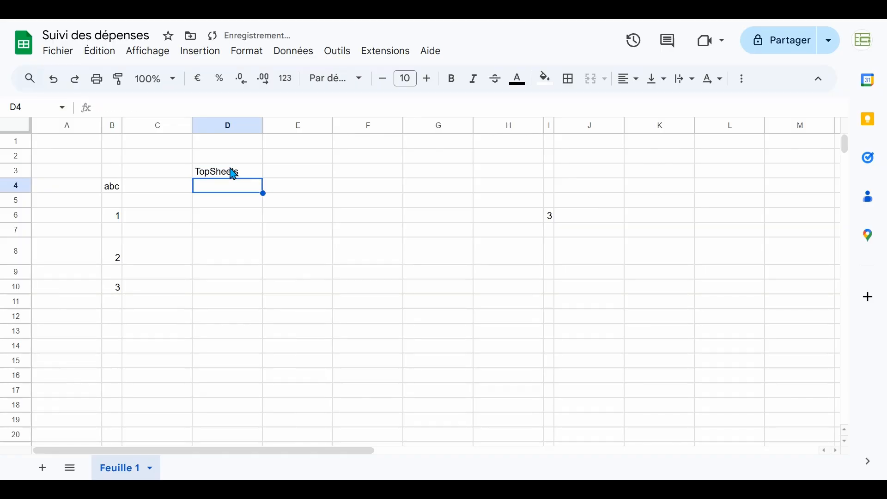
click(231, 170)
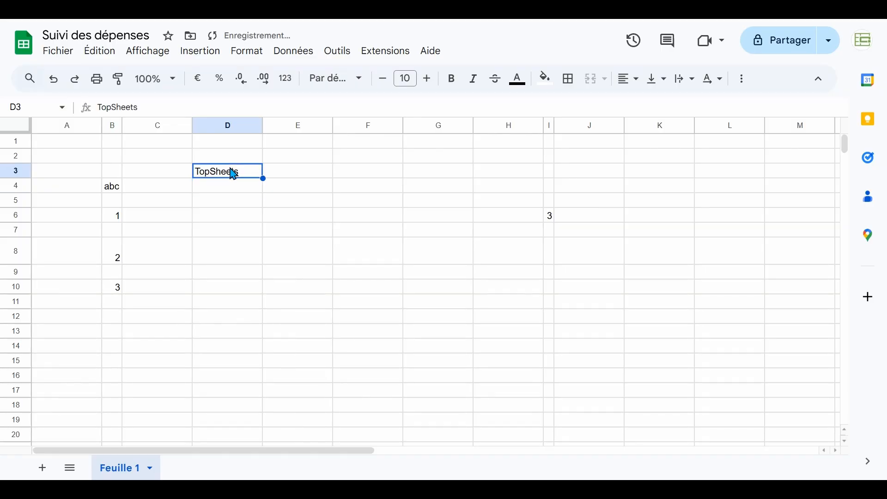
Make the TopSheets text in cell D3 bold, italic and red.
click(452, 80)
click(473, 80)
click(521, 82)
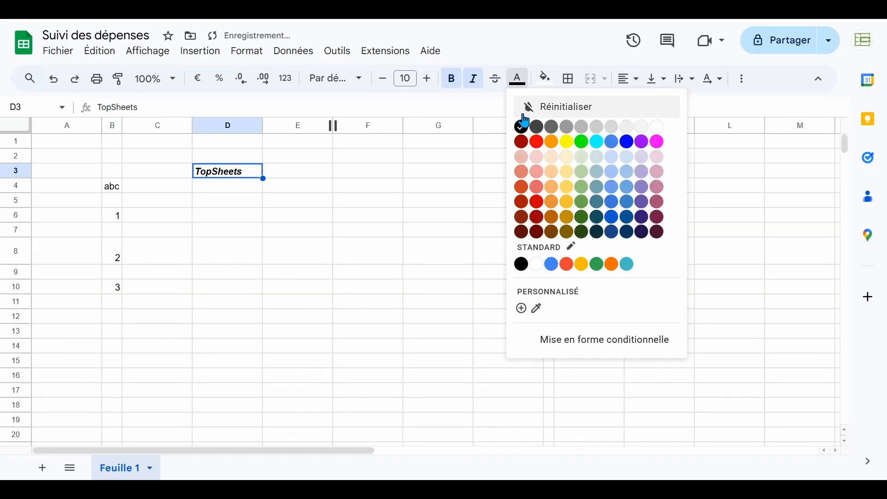
click(536, 143)
Give cell D3 a yellow fill and increase its font size to 13.
click(546, 82)
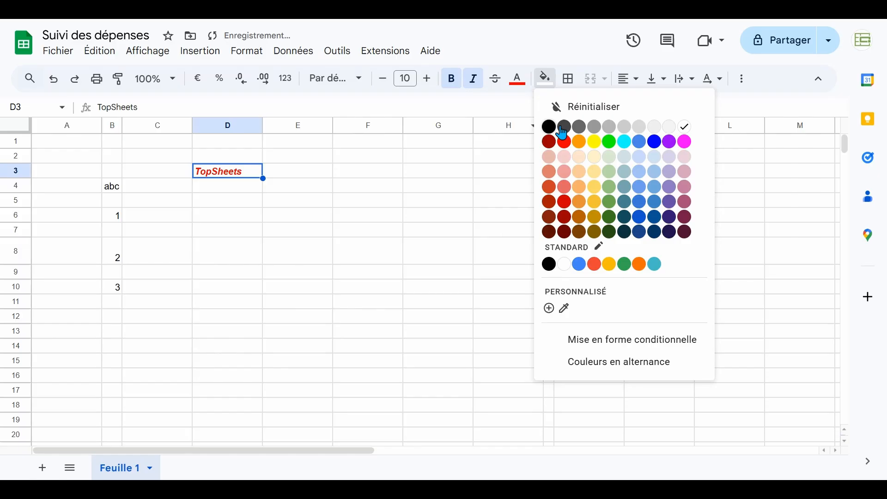
click(595, 142)
click(428, 79)
click(427, 79)
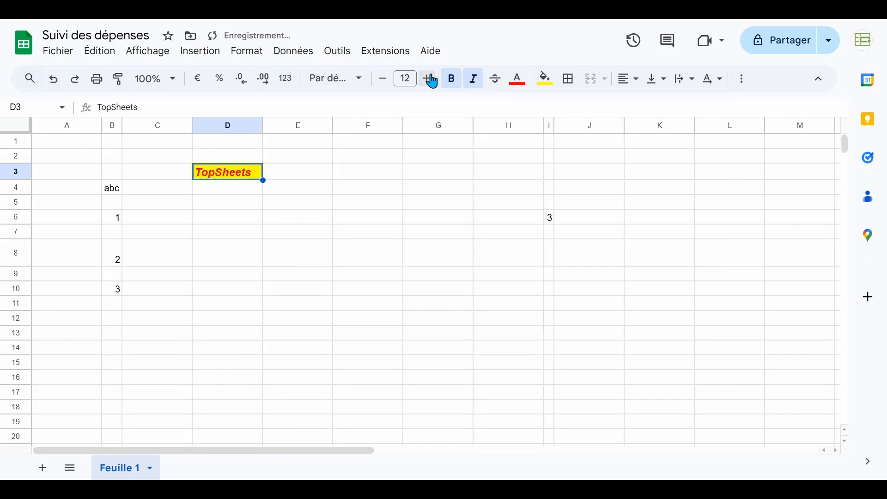
click(427, 79)
Widen column D to about two and a half times its width and centre the D3 text horizontally.
drag(263, 124, 365, 125)
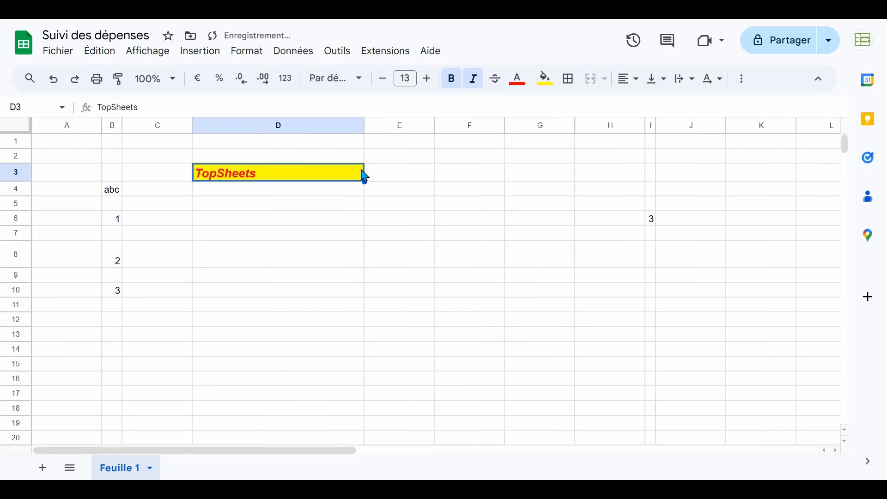
click(637, 79)
click(652, 108)
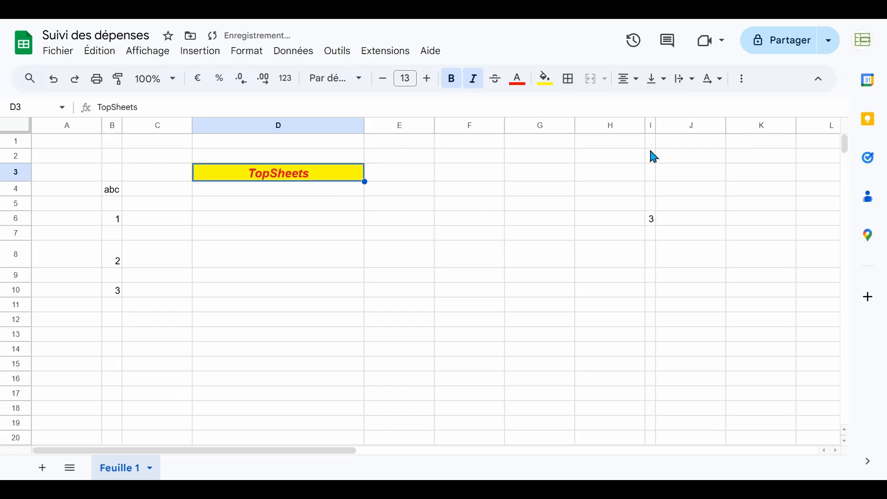
Add a black outer border around cell D3.
click(545, 151)
click(327, 167)
click(570, 80)
click(670, 110)
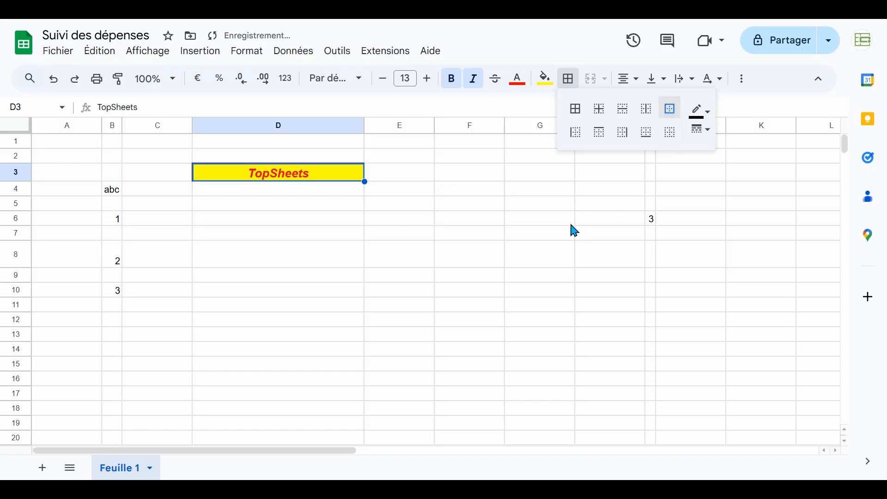
click(569, 220)
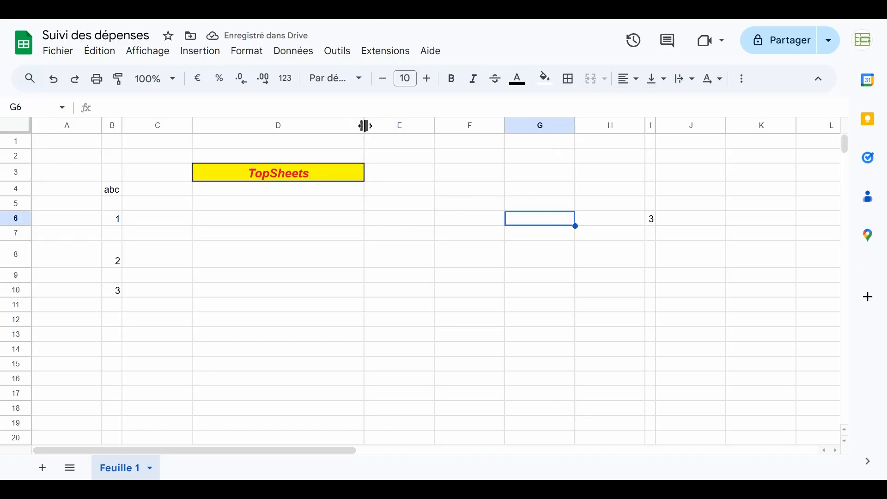
Narrow column D to about a quarter of its width and edit the text in cell D3 to read Top Sheets.
drag(364, 125, 239, 126)
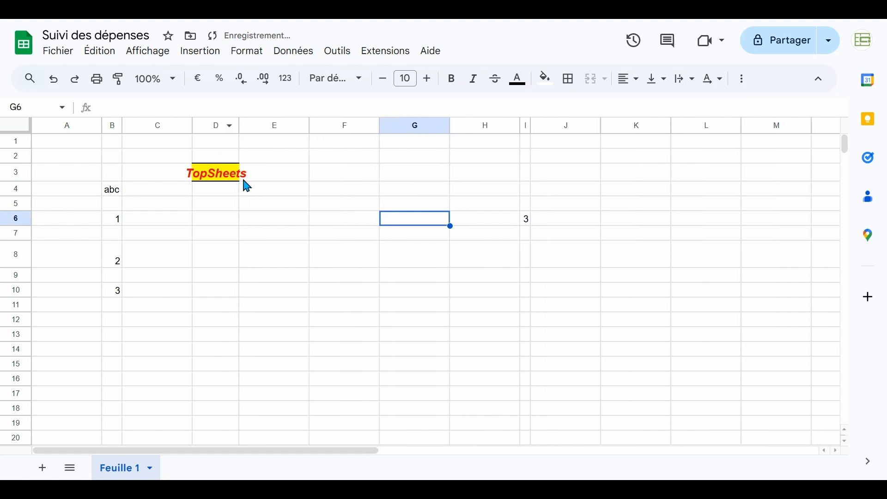
click(689, 85)
click(705, 107)
click(210, 172)
double_click(207, 172)
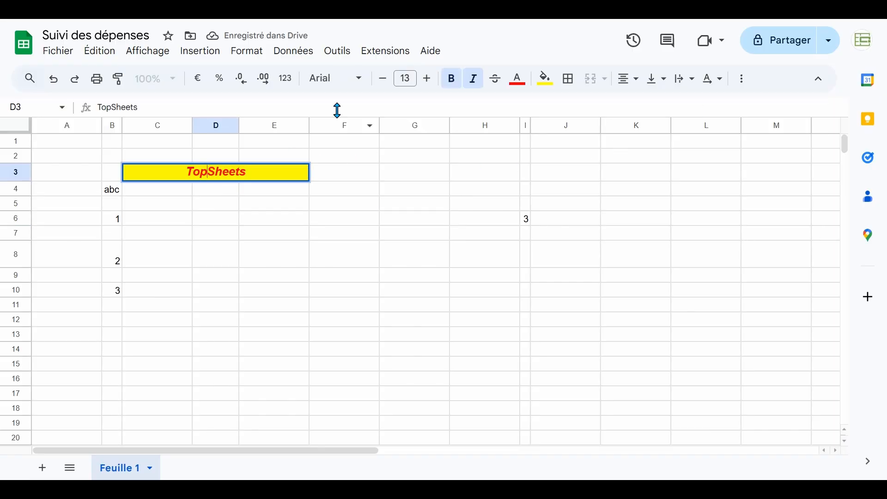
key(Return)
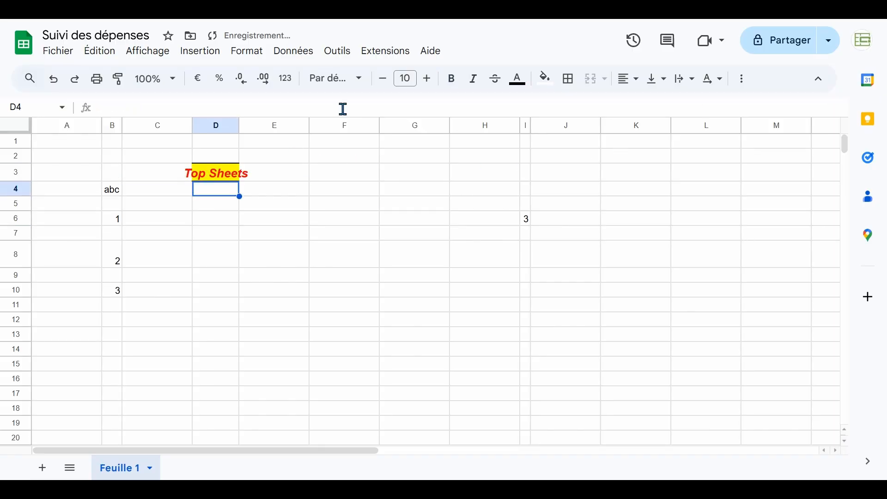
Turn on text wrapping for cell D3.
click(229, 177)
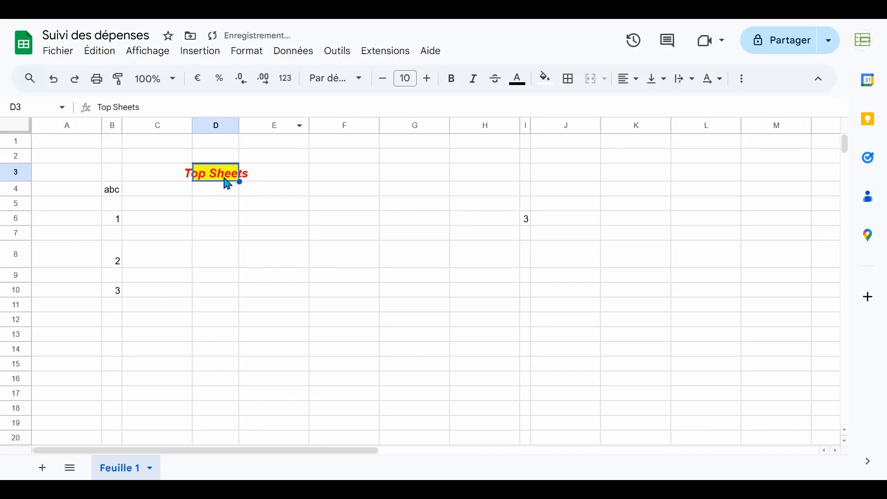
click(696, 91)
click(707, 105)
click(344, 185)
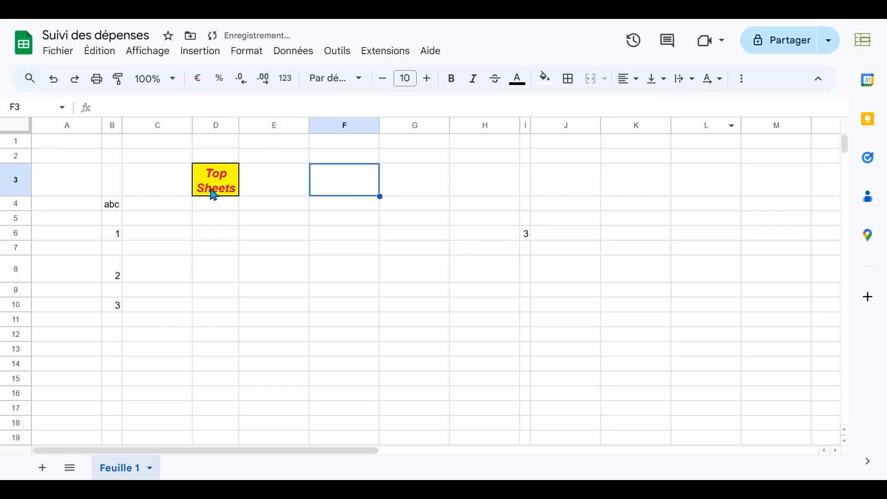
With cell D3 selected, examine the additional toolbar tools and the list of available functions without applying any.
click(214, 194)
click(740, 81)
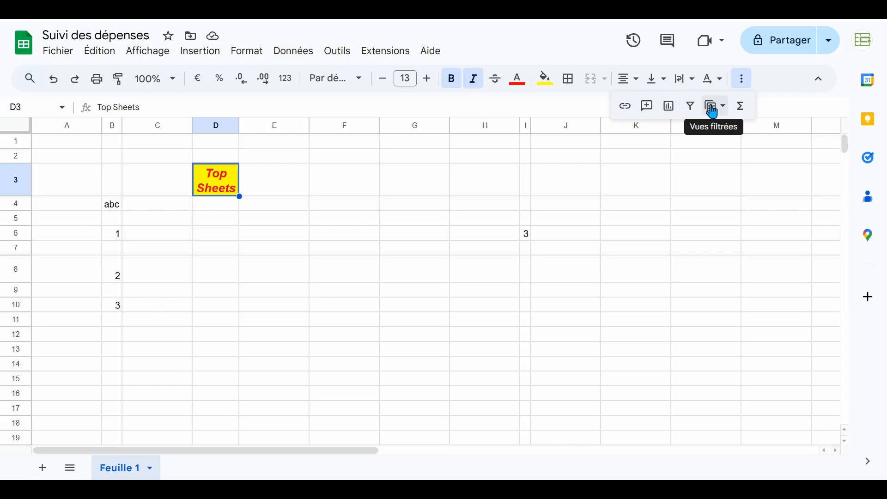
click(743, 110)
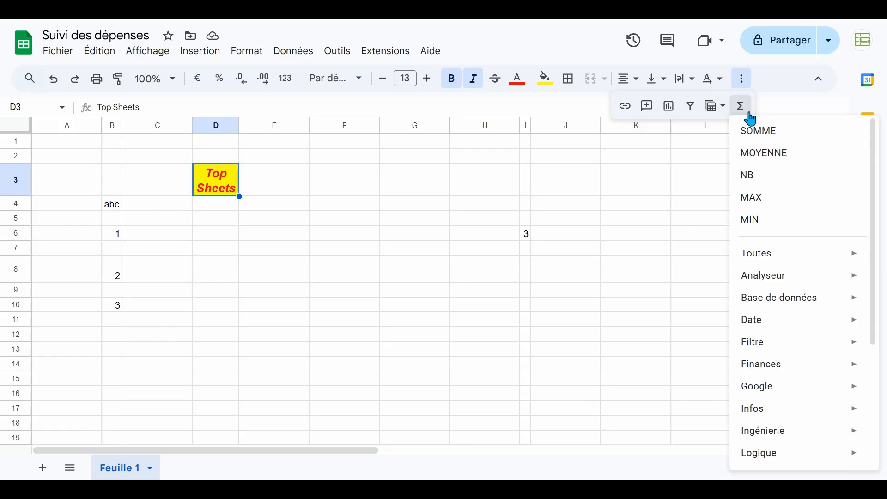
click(388, 194)
click(217, 219)
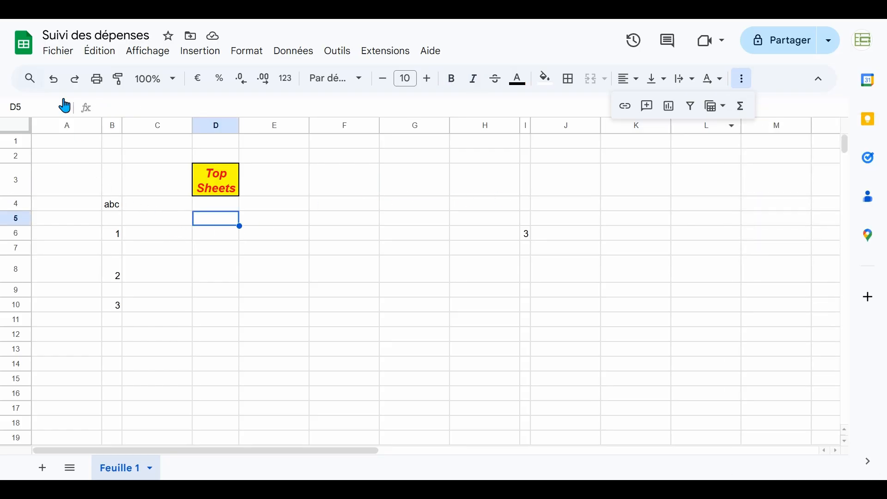
click(745, 83)
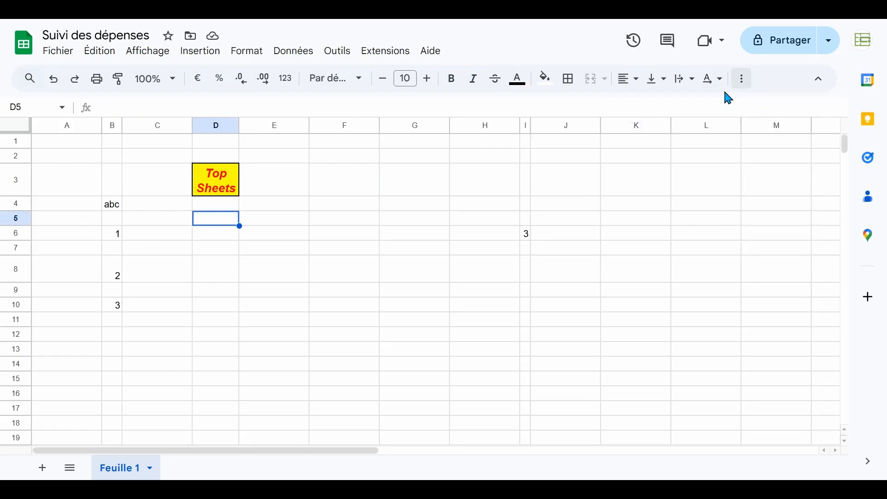
click(289, 189)
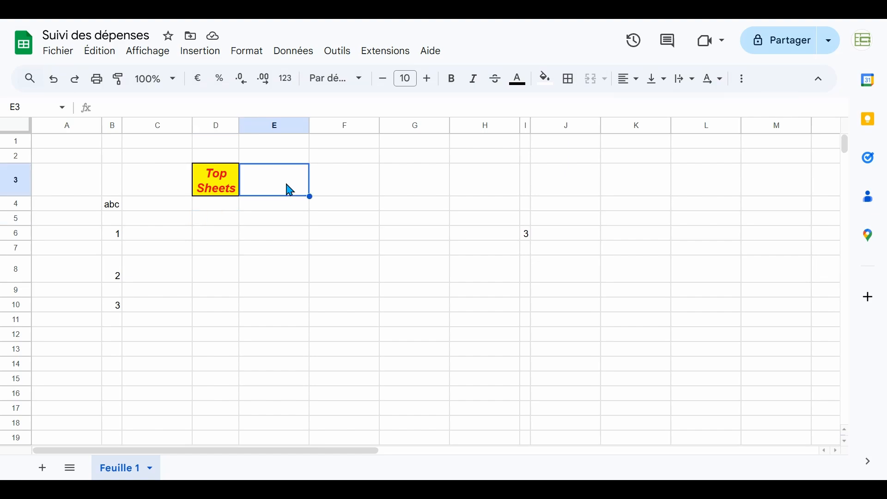
Delete rows 3 to 12 from the sheet.
click(285, 218)
click(18, 184)
drag(18, 183, 15, 331)
right_click(16, 334)
click(70, 278)
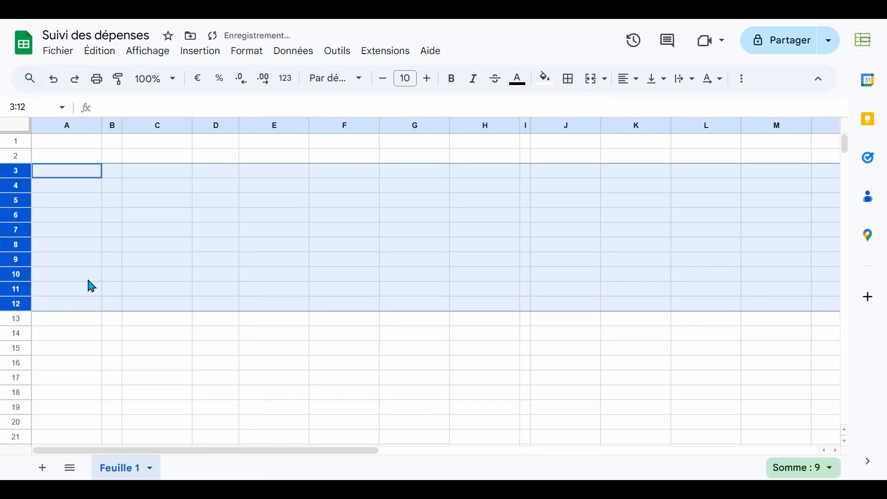
Rename the sheet Feuille 1 as Suivi.
click(149, 468)
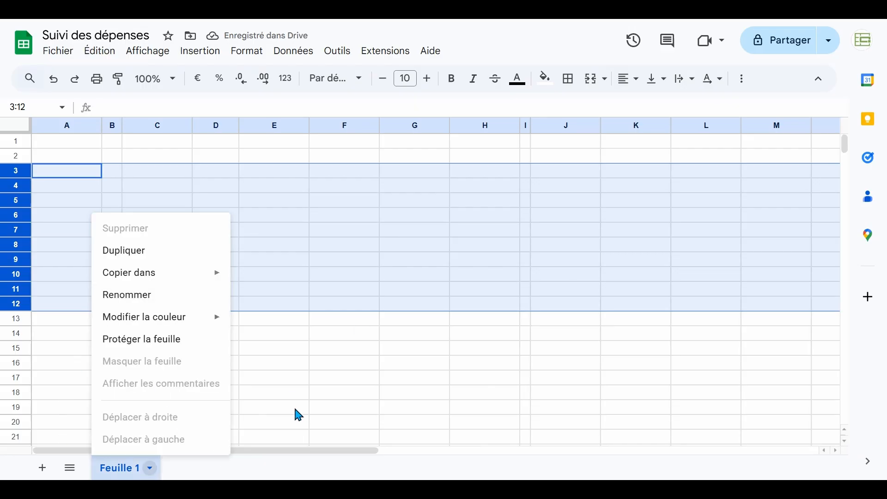
click(344, 378)
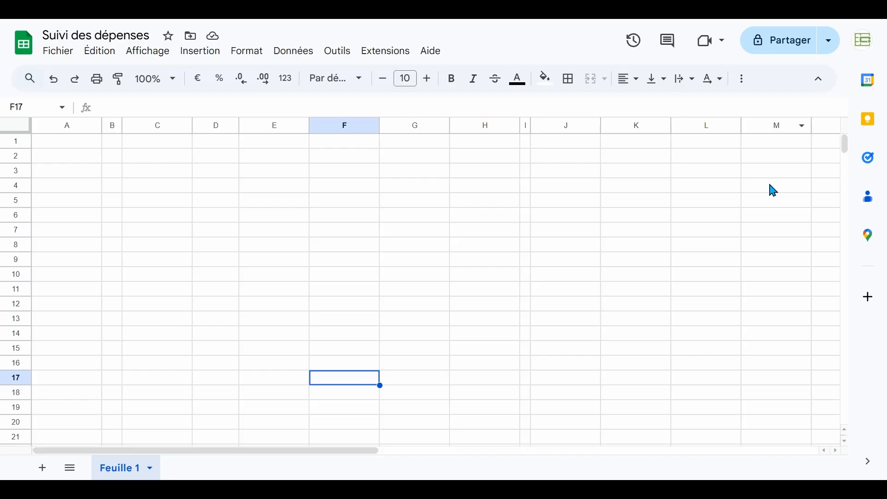
click(150, 470)
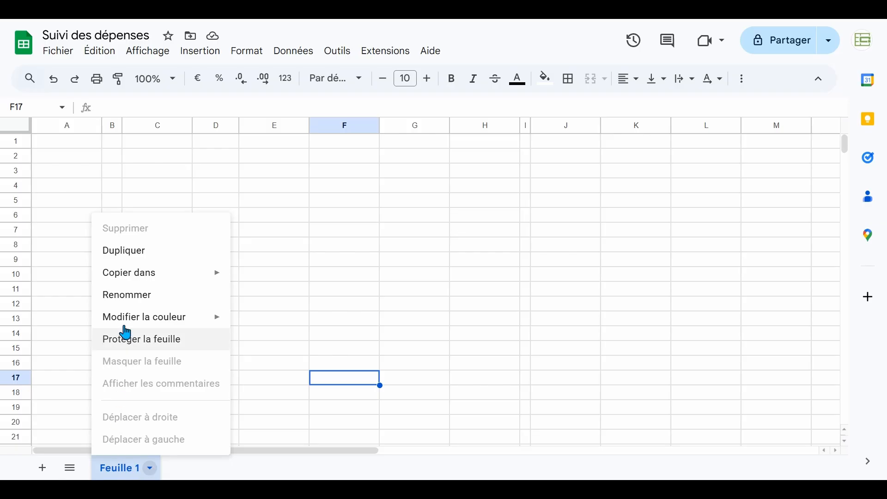
click(123, 297)
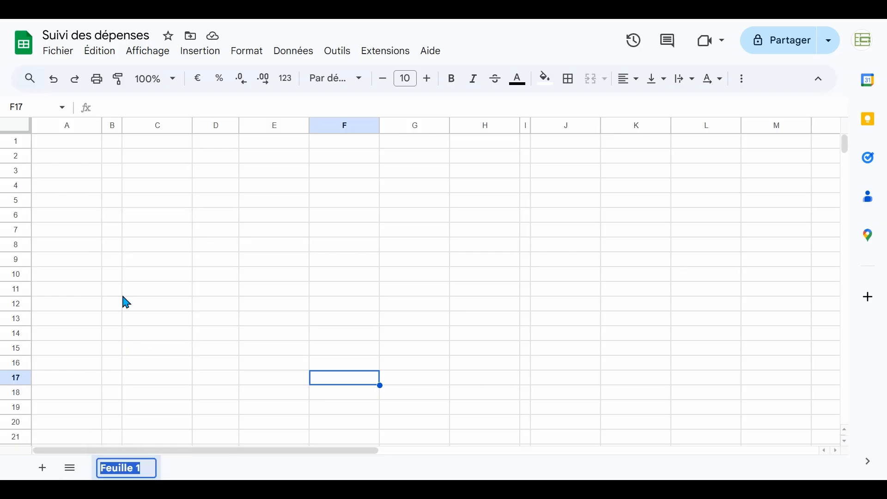
text(Suivi)
key(Return)
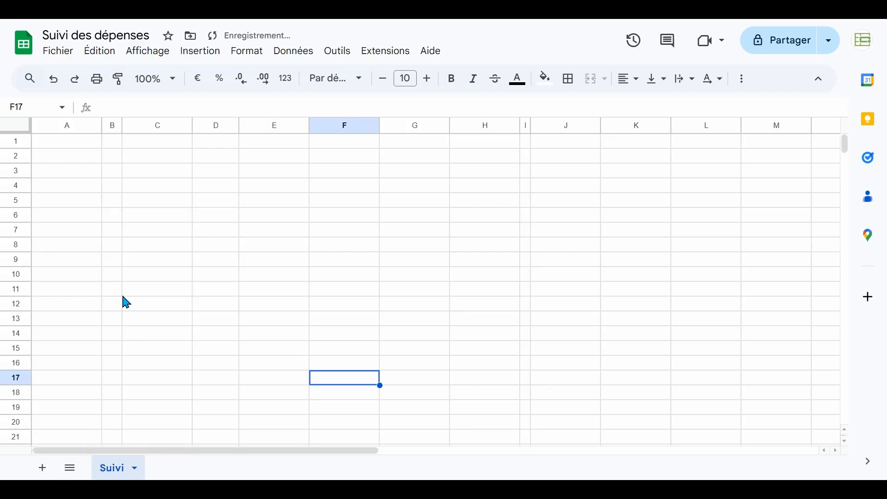
Add a second sheet to the spreadsheet and name it Catégories.
click(43, 468)
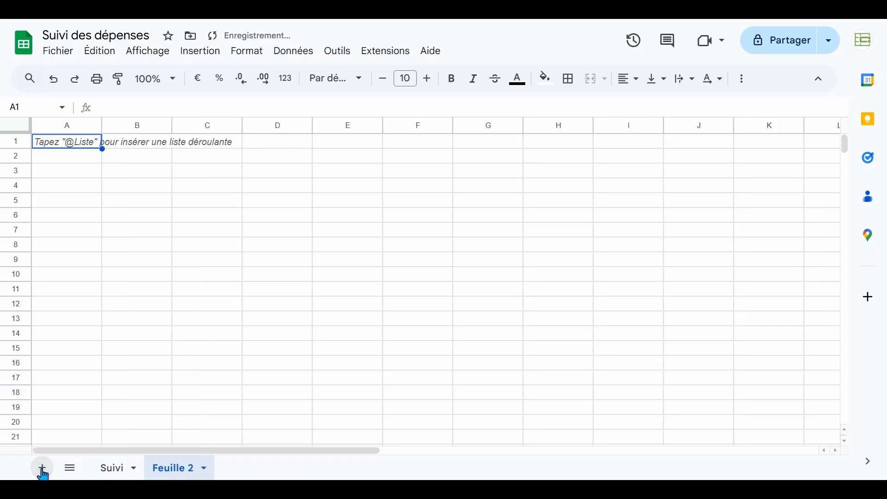
click(206, 472)
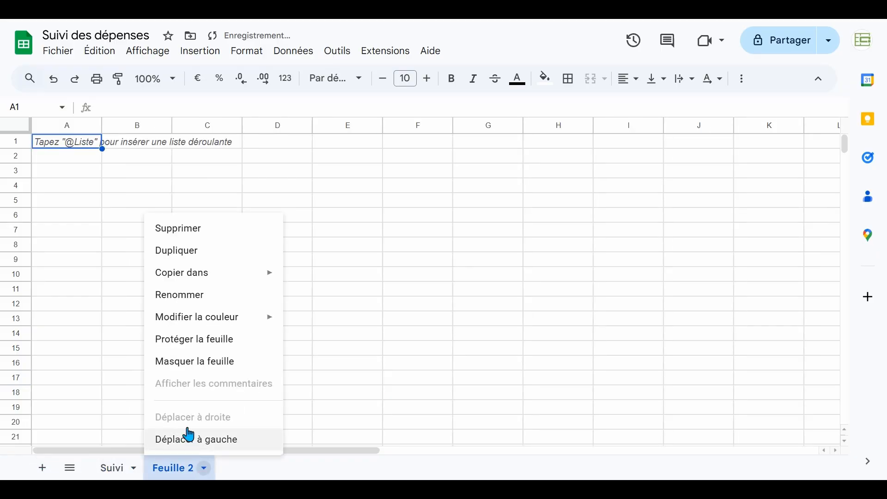
click(172, 306)
text(Catégories)
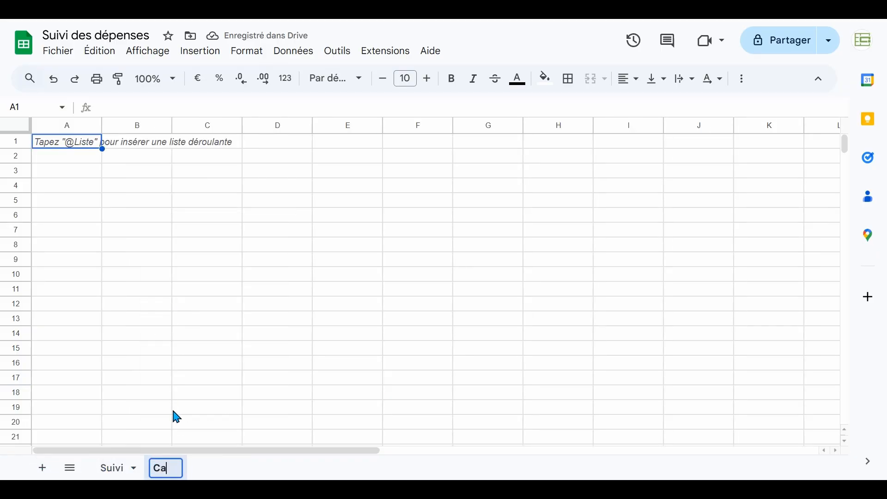
click(158, 383)
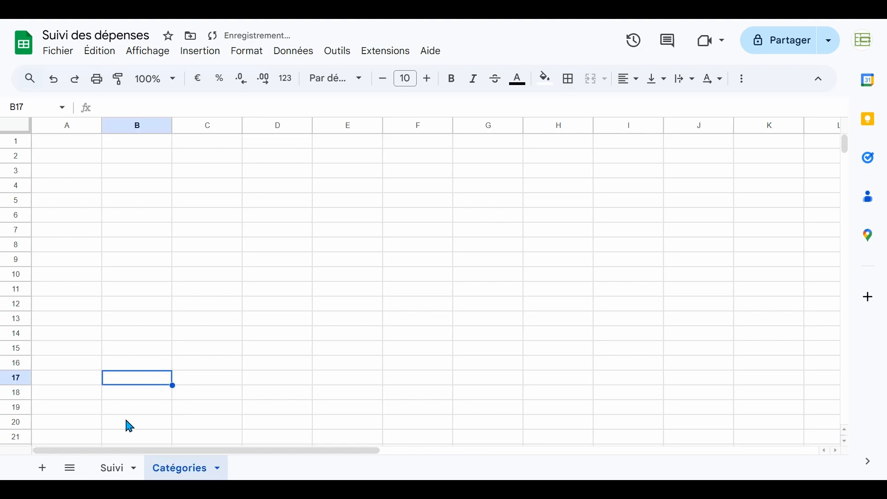
Give the Catégories sheet a red tab colour.
click(217, 470)
mouse_move(198, 319)
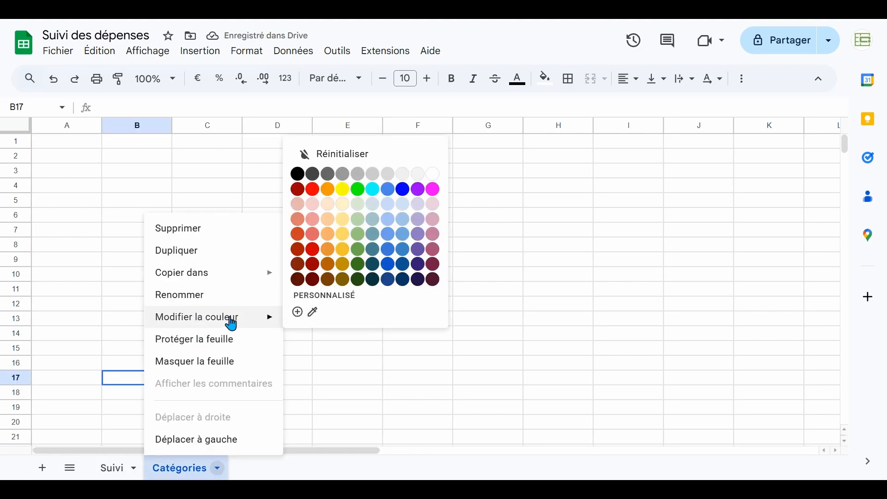
click(314, 192)
click(277, 304)
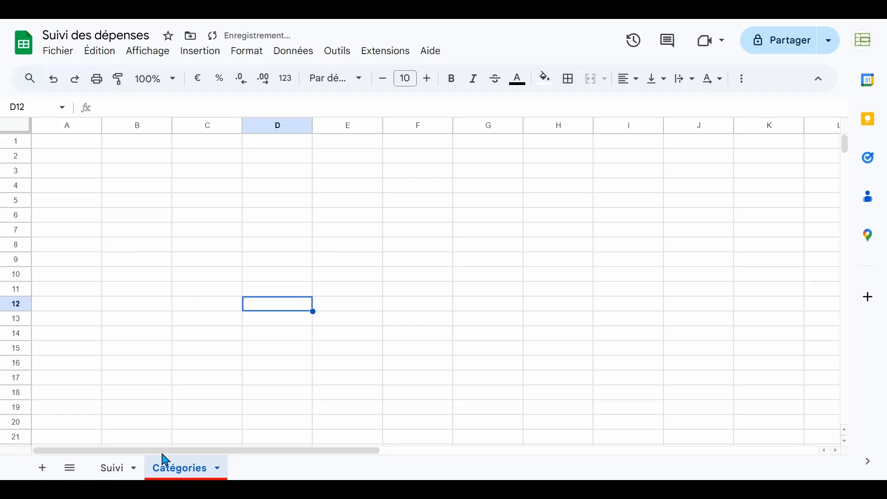
Give the Suivi sheet a yellow tab colour.
click(134, 470)
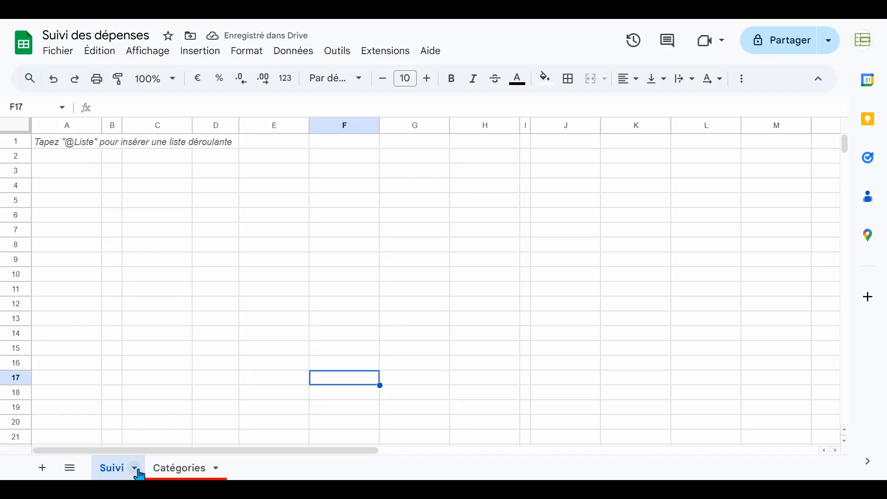
click(138, 471)
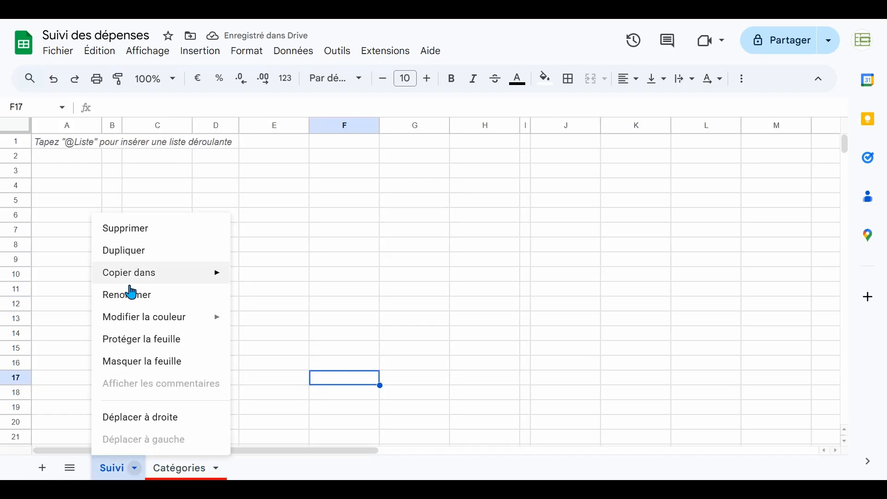
mouse_move(132, 319)
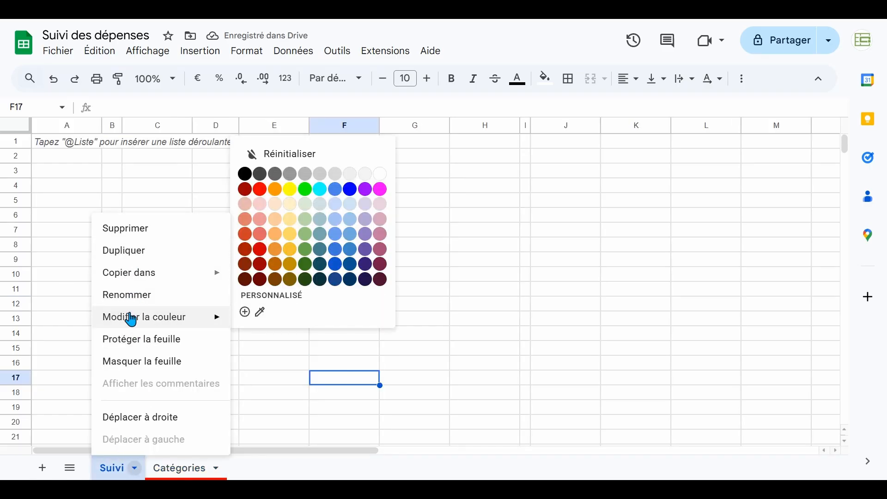
click(290, 189)
click(475, 251)
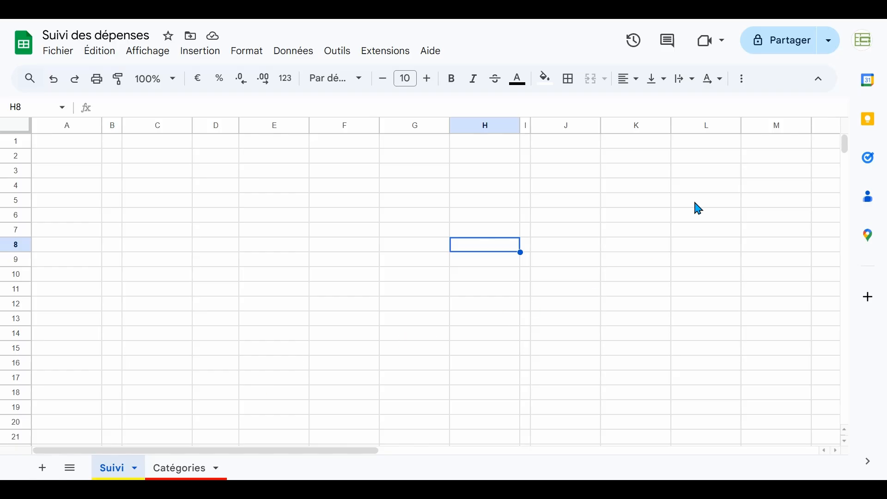
Share the spreadsheet with all users who have the link and examine the roles that can be granted to them.
click(786, 51)
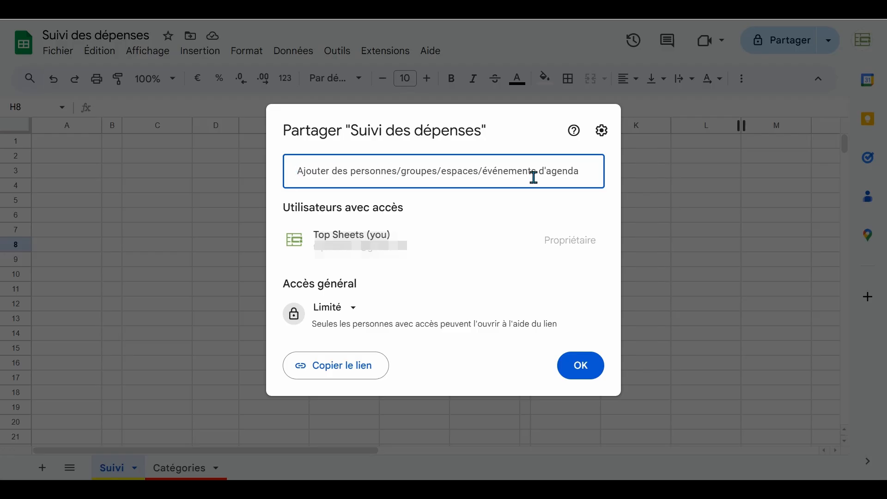
click(354, 309)
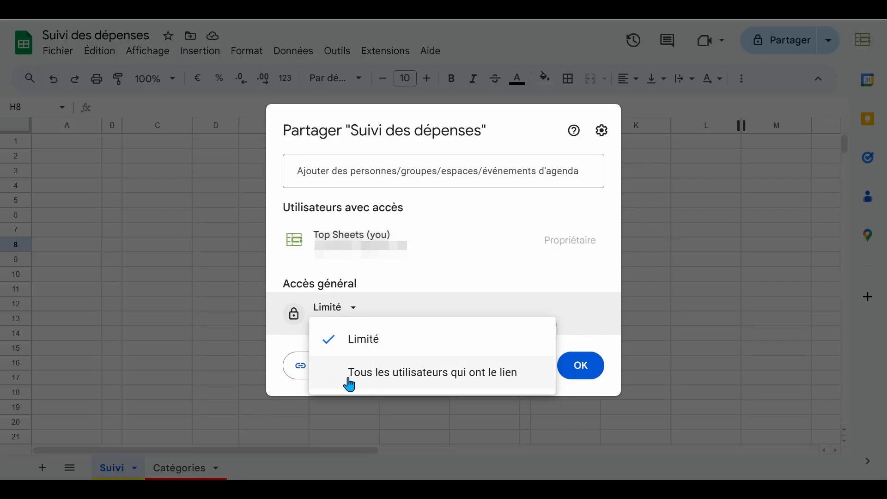
click(400, 379)
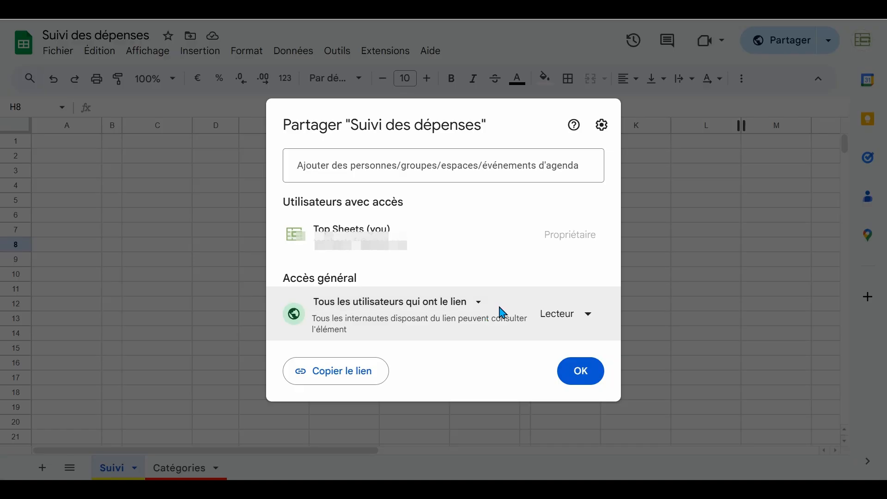
click(589, 323)
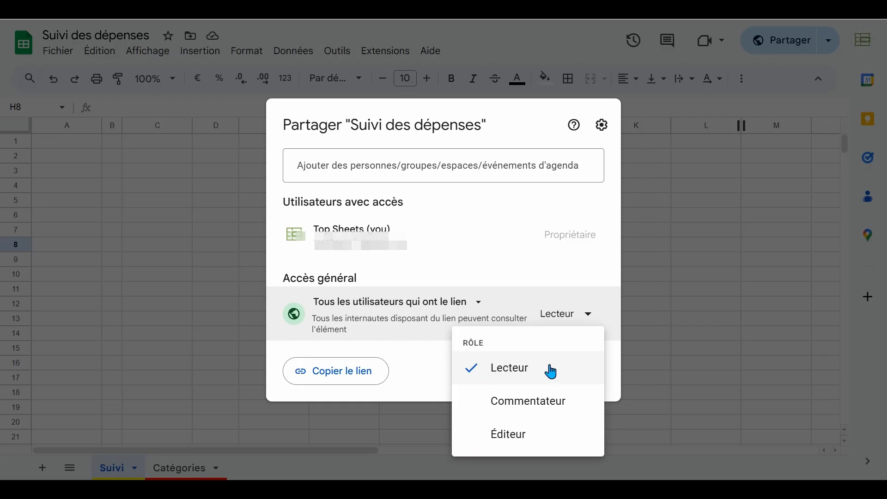
click(589, 318)
click(588, 317)
Set the spreadsheet's general access back to Limité and close the sharing settings.
click(351, 309)
click(358, 333)
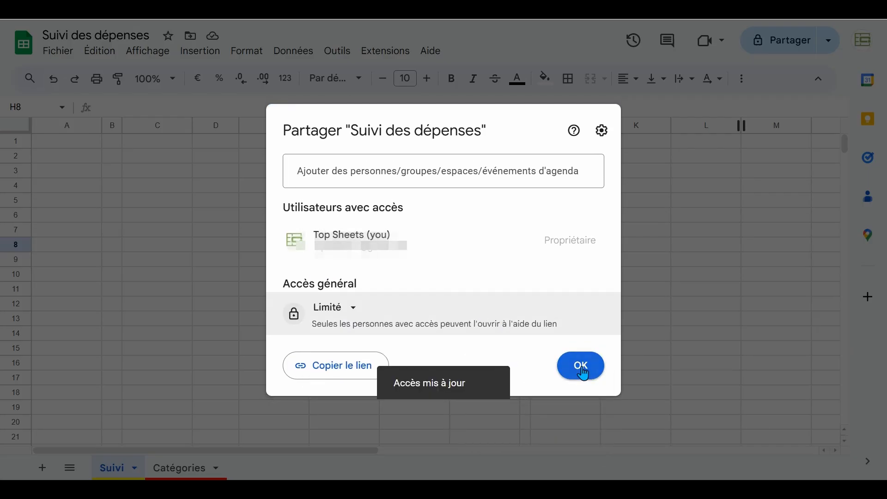
click(581, 368)
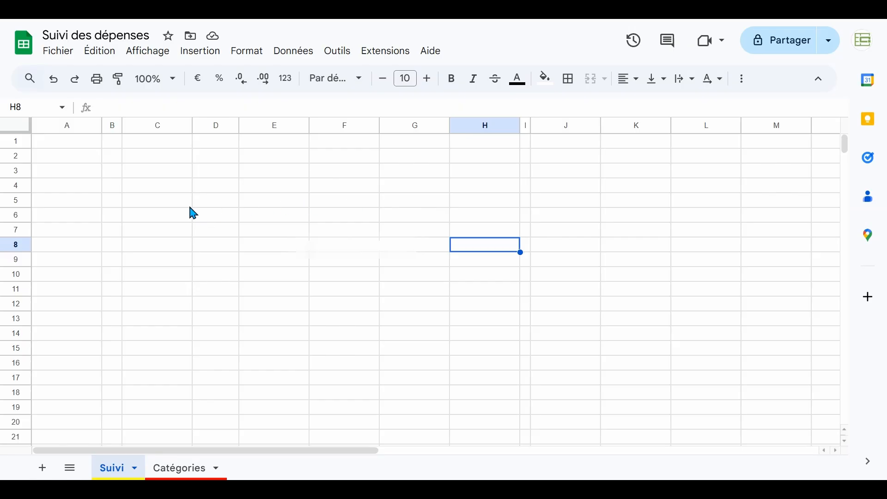